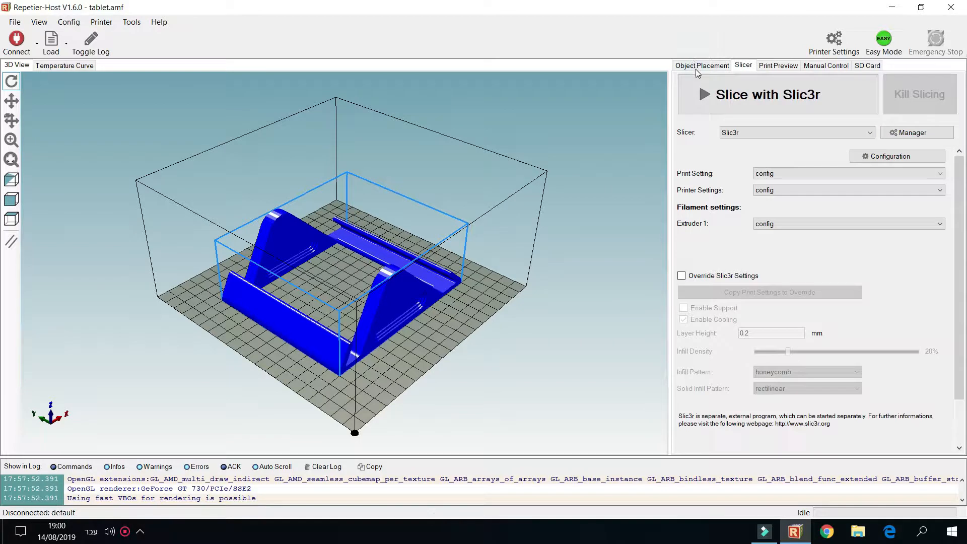
Remove the tablet model from the object placement list.
click(698, 68)
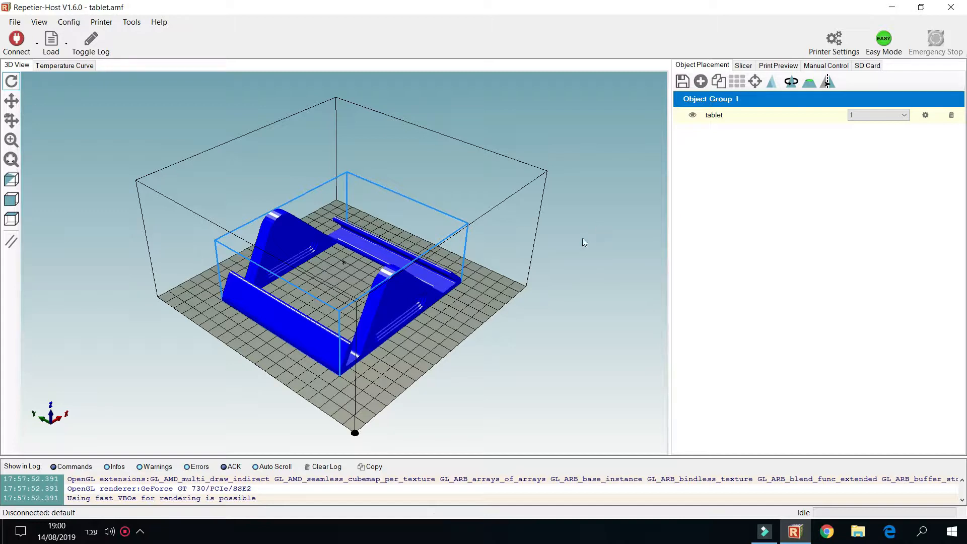
drag(407, 358, 421, 351)
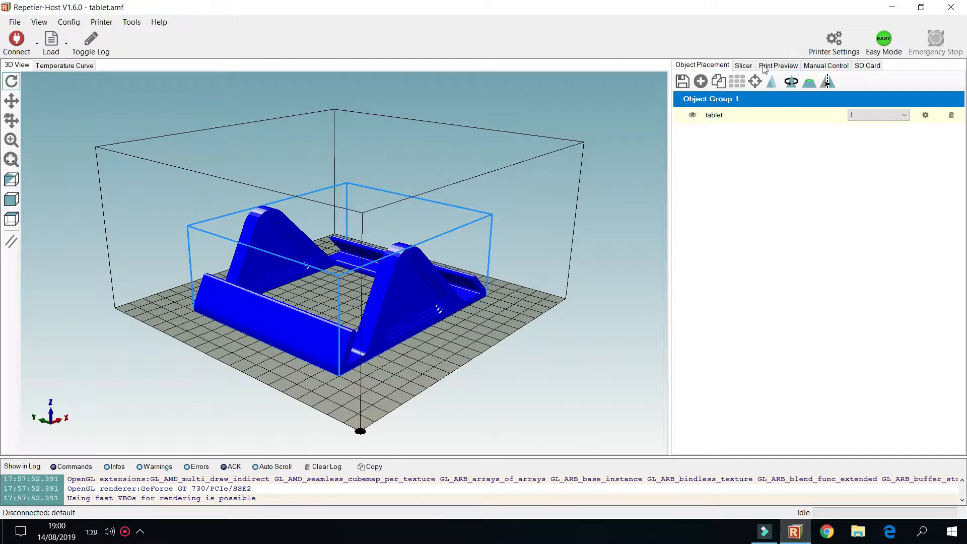
click(951, 116)
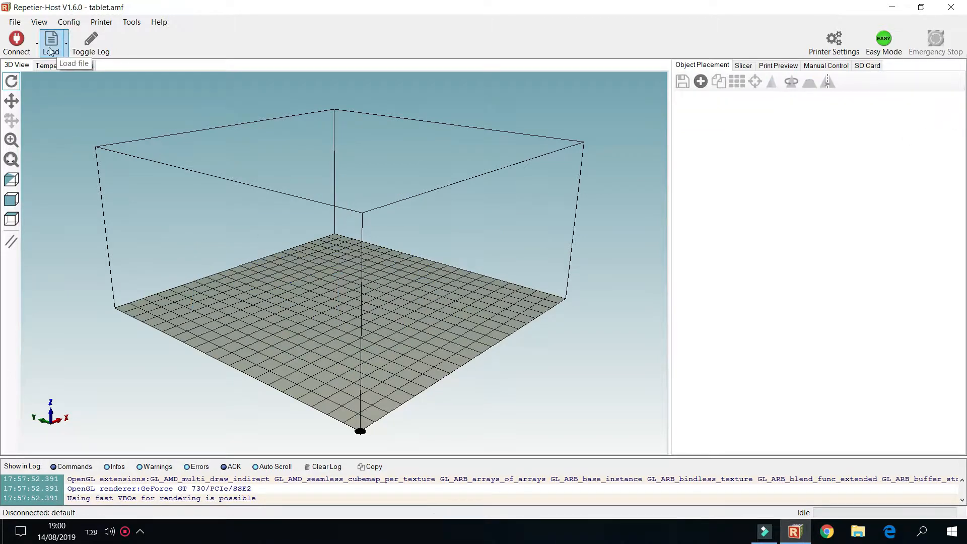
drag(504, 231, 467, 206)
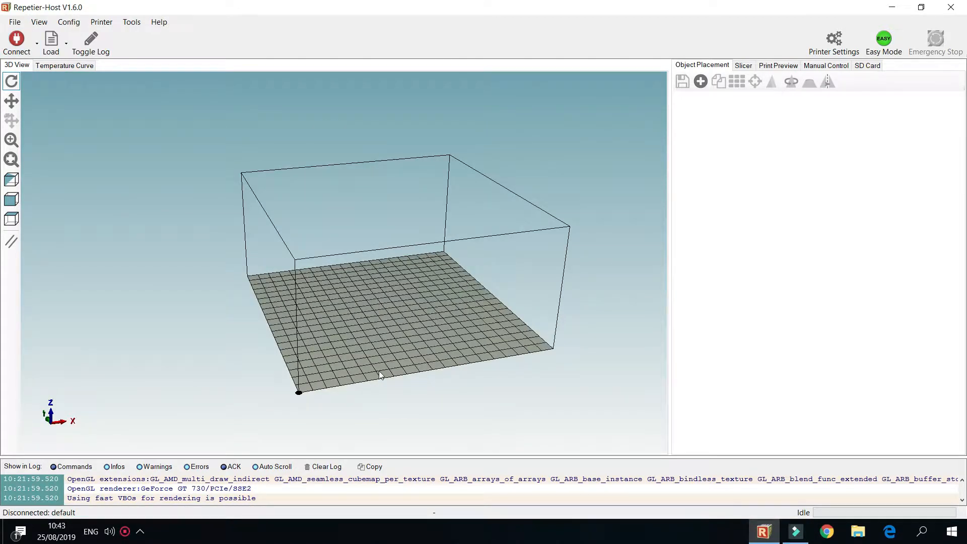
mouse_move(378, 371)
mouse_down()
mouse_move(406, 371)
mouse_move(415, 335)
mouse_move(375, 317)
mouse_move(395, 362)
mouse_move(415, 368)
mouse_up()
drag(248, 345, 246, 363)
mouse_move(509, 361)
mouse_down()
mouse_move(493, 317)
mouse_move(501, 300)
mouse_move(518, 358)
mouse_up()
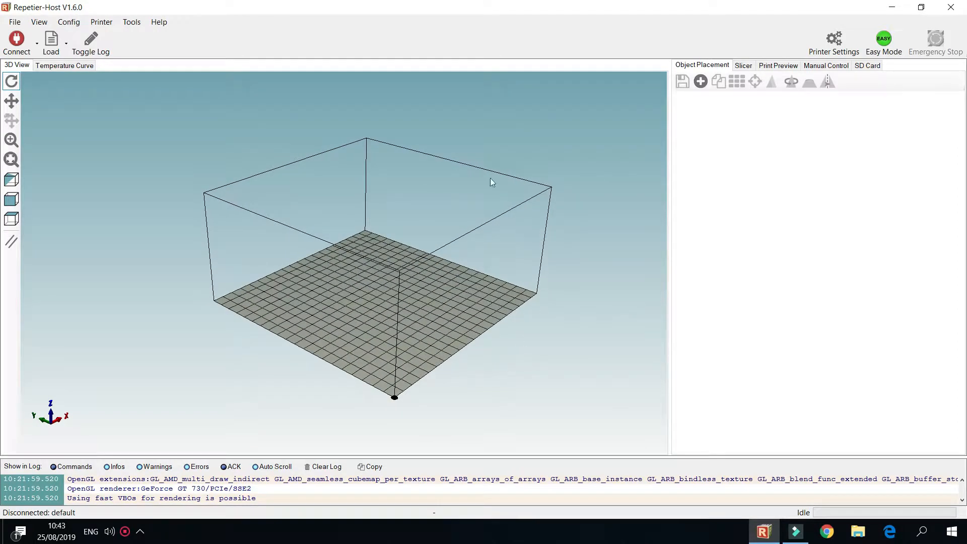
drag(305, 286, 232, 140)
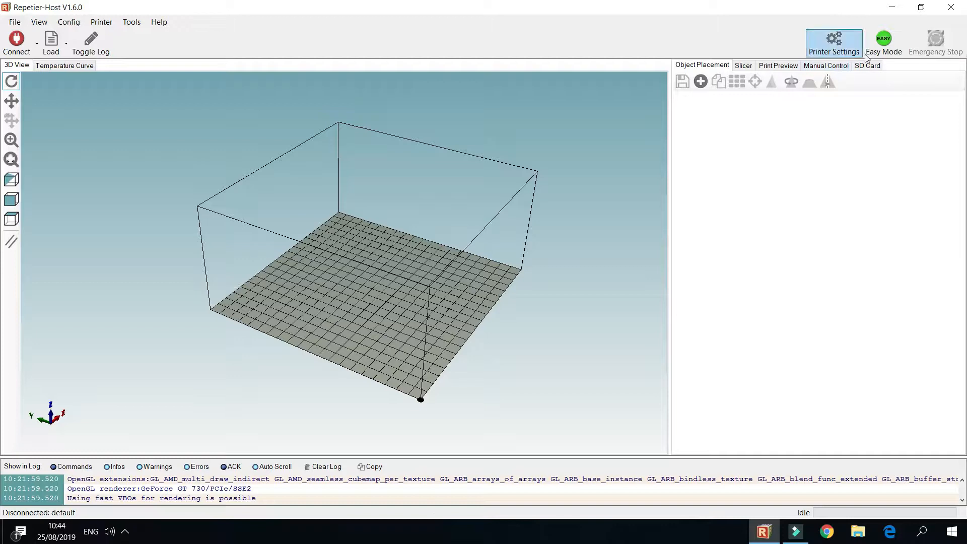
Open the printer settings and review the connection, printer and extruder options.
click(837, 41)
drag(205, 123, 355, 94)
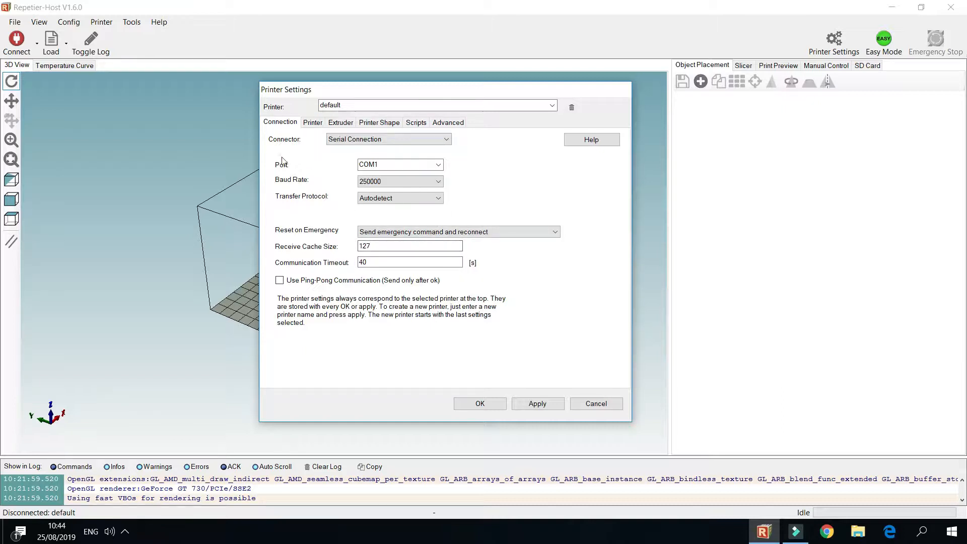
click(312, 123)
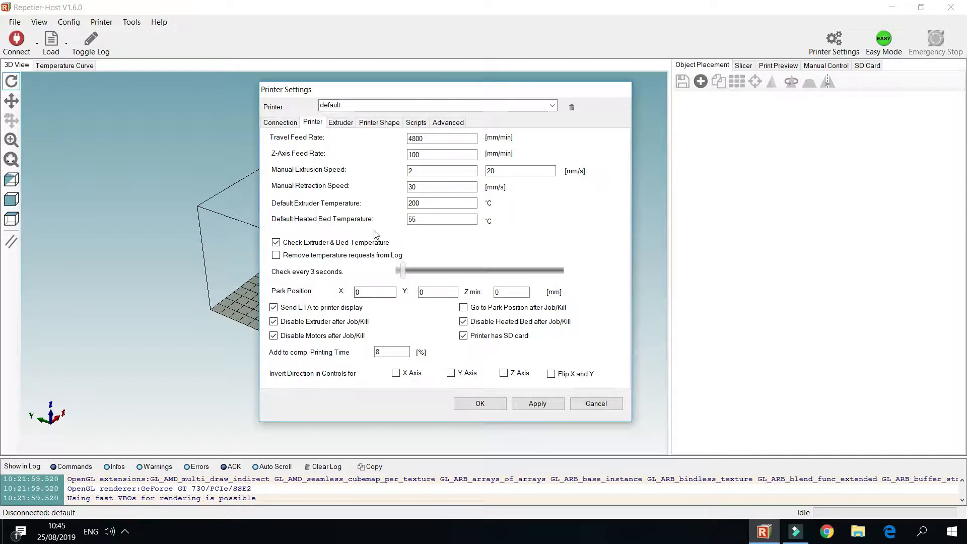
mouse_move(389, 246)
click(340, 123)
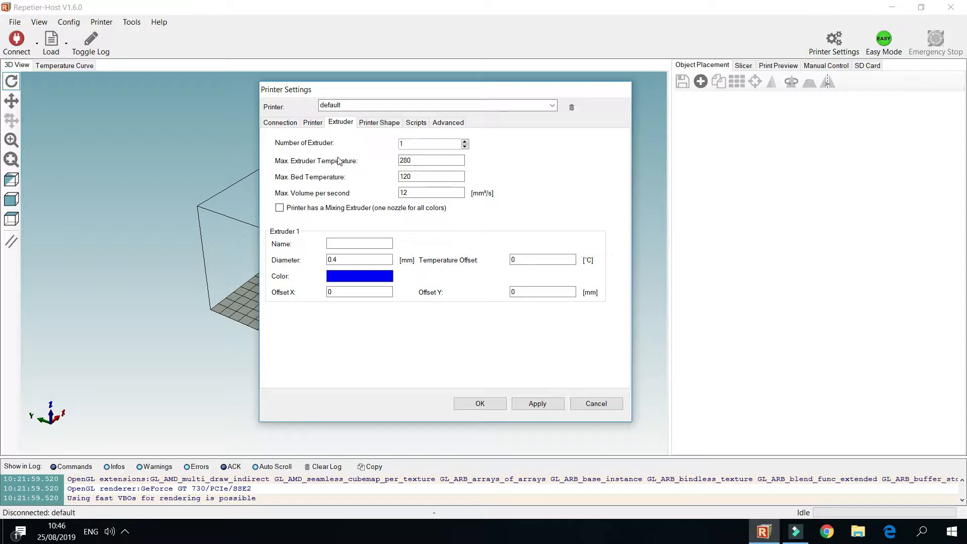
Try raising the number of extruders to 3, and return it to 1.
click(464, 141)
click(464, 141)
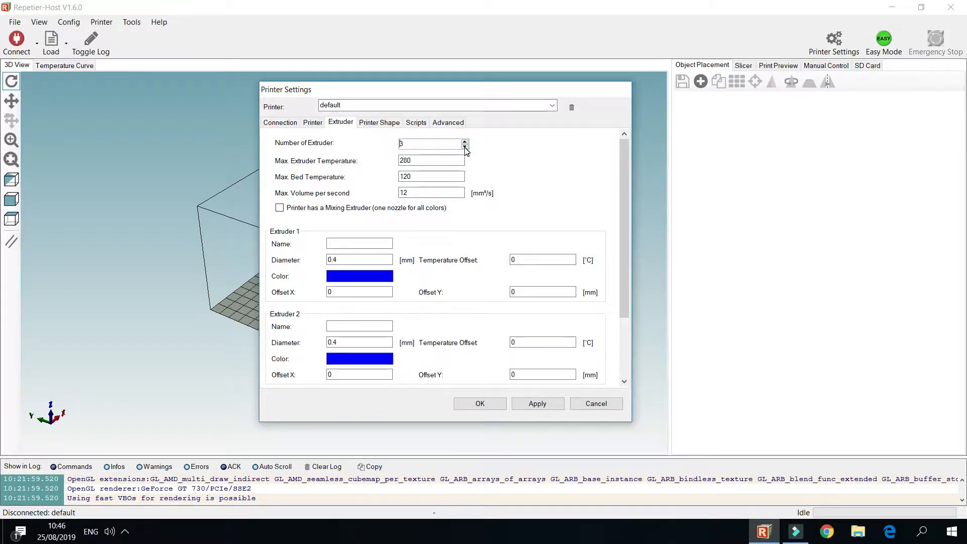
click(464, 146)
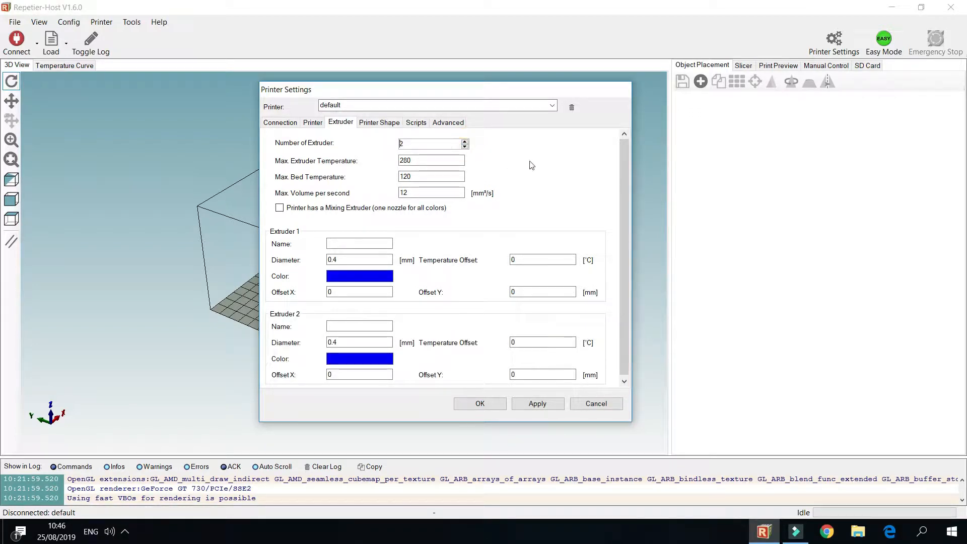
click(465, 146)
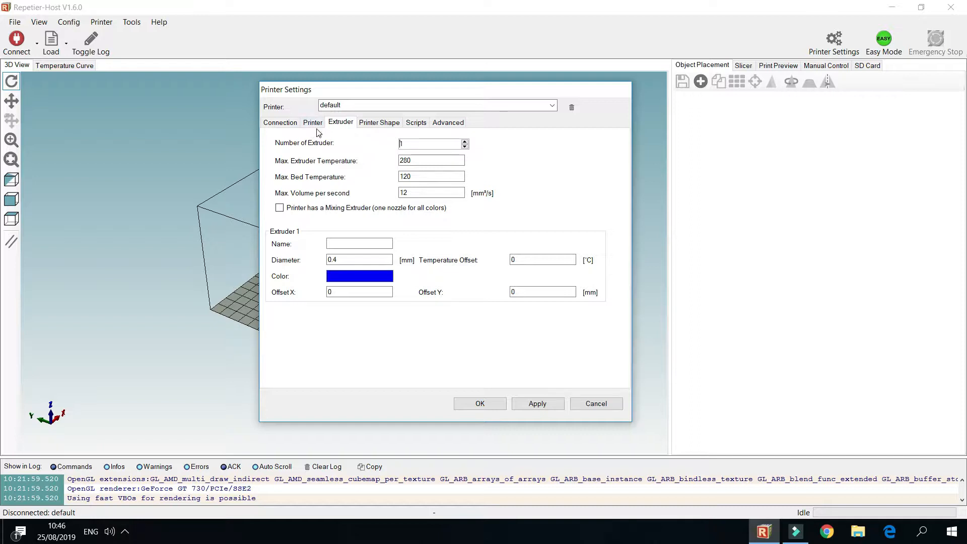
Set the diameter of Extruder 1 to 0.5 mm.
click(337, 260)
drag(350, 260, 291, 265)
mouse_move(314, 212)
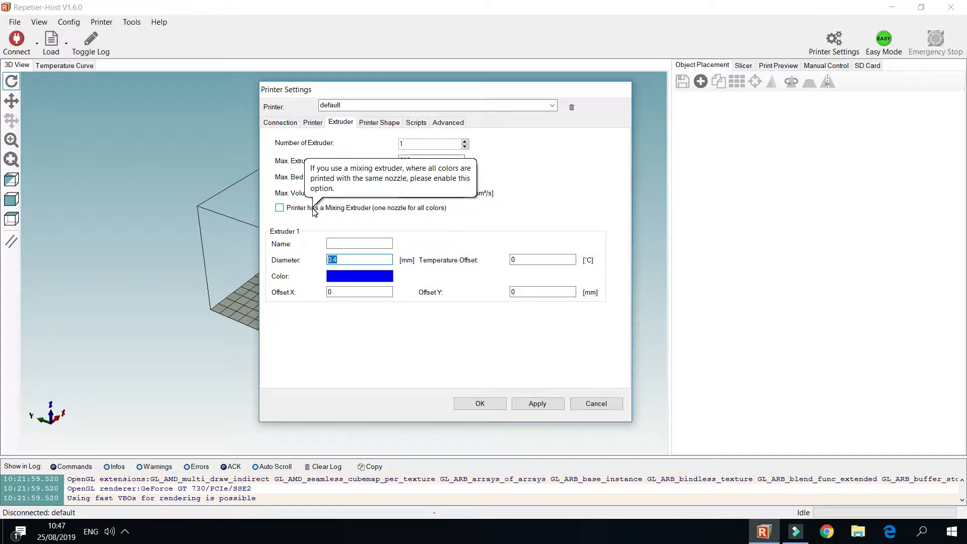
text(0.5)
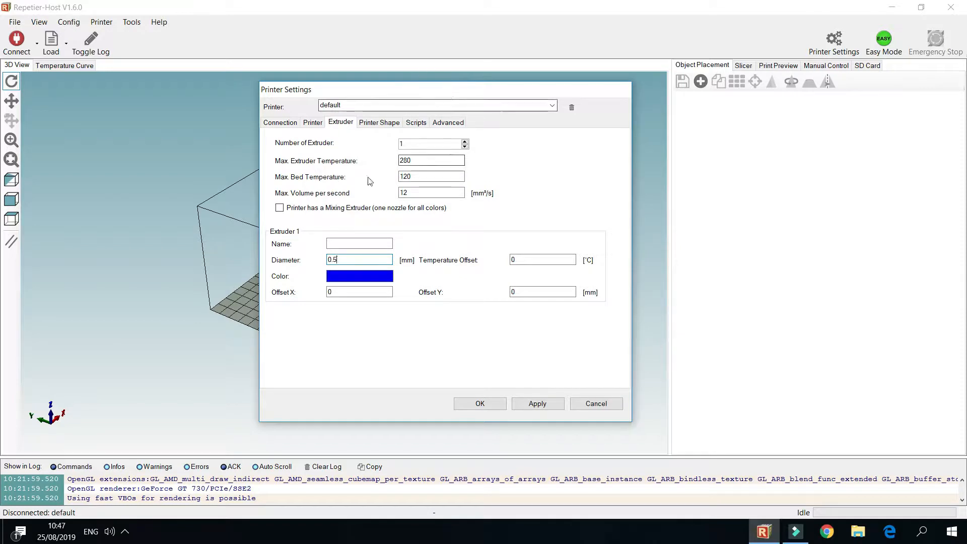
In the printer shape settings, set the print area width and depth to 220 mm each.
click(385, 123)
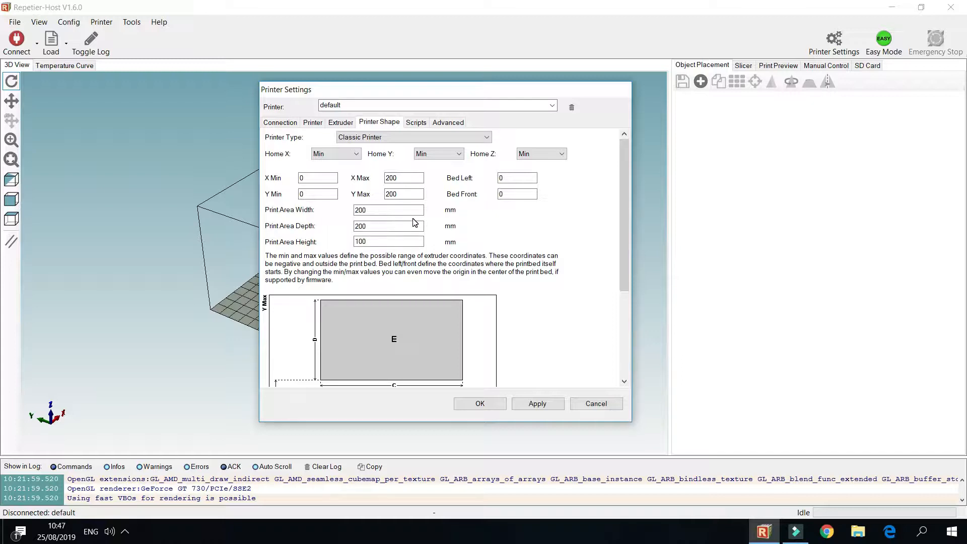
drag(385, 210, 285, 212)
text(22)
double_click(373, 227)
text(2)
Set the print area height to 280 mm and apply the new build volume.
drag(419, 88, 696, 89)
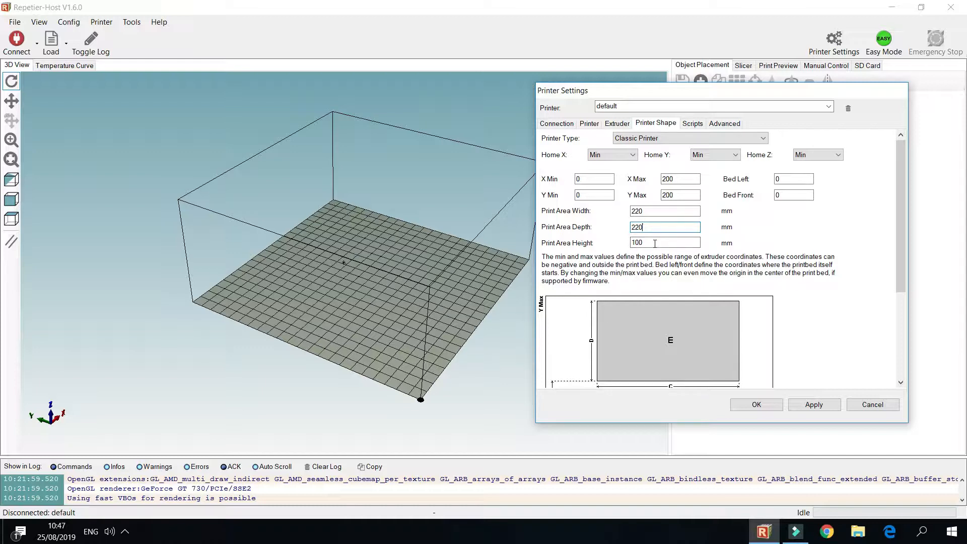
key(Tab)
text(2)
click(812, 406)
drag(373, 176, 328, 138)
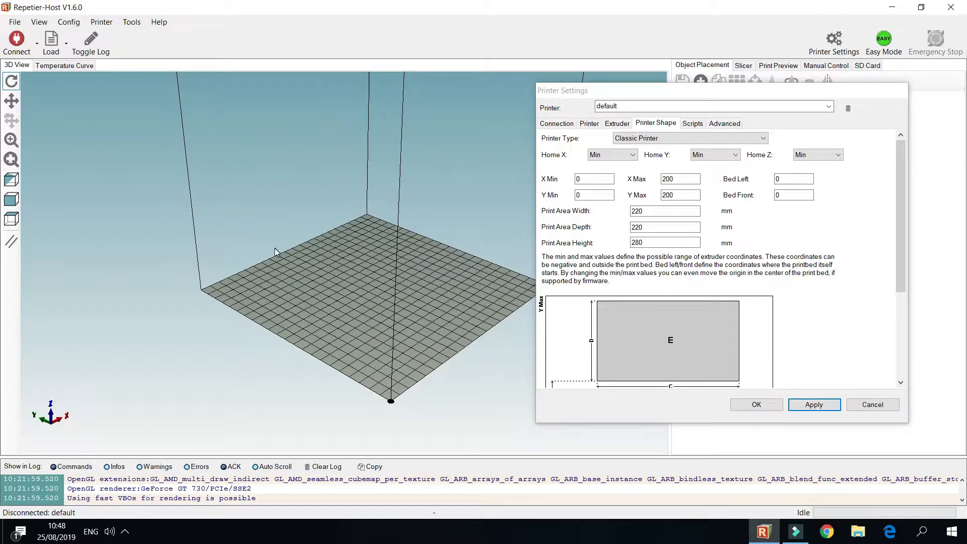
drag(298, 179, 550, 227)
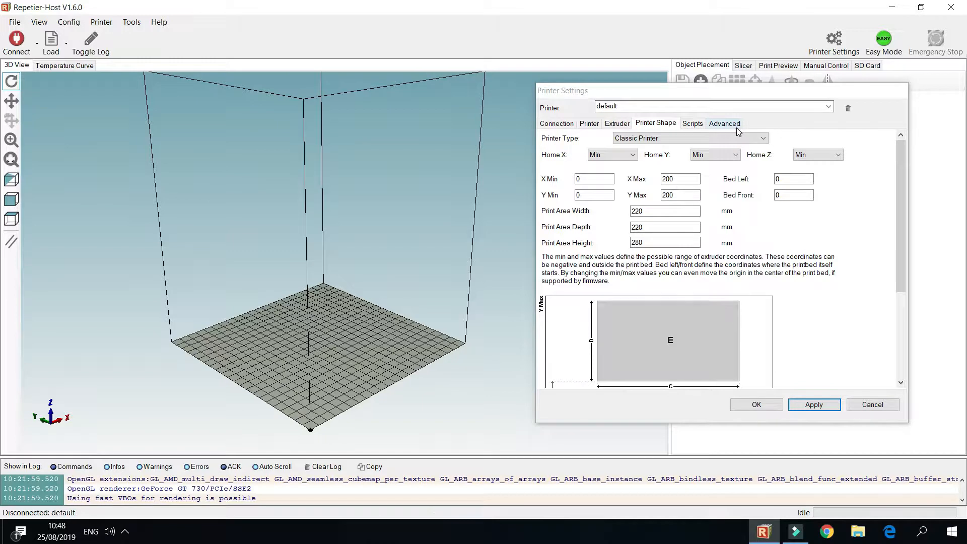
Review the scripts and advanced settings and the printer shape diagram, and confirm the printer settings.
click(695, 125)
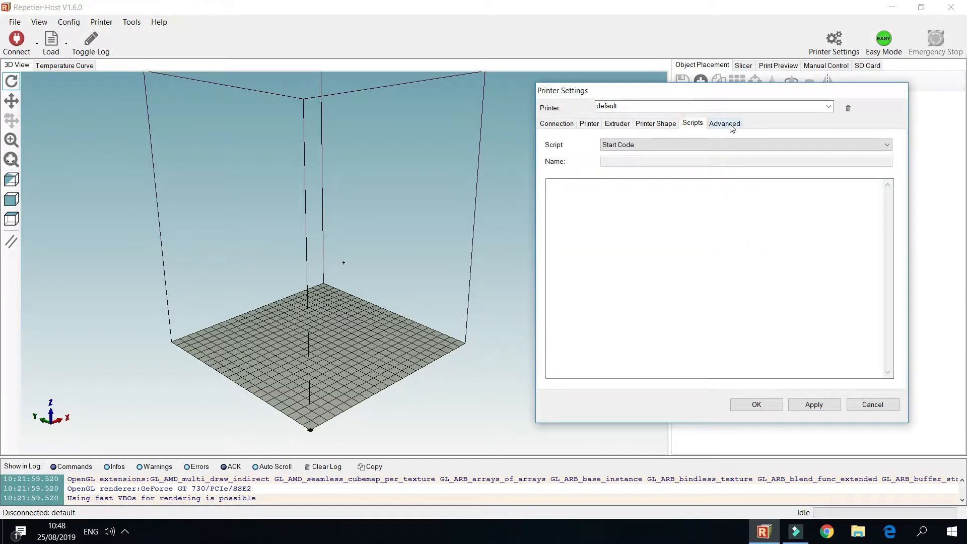
click(730, 126)
click(650, 124)
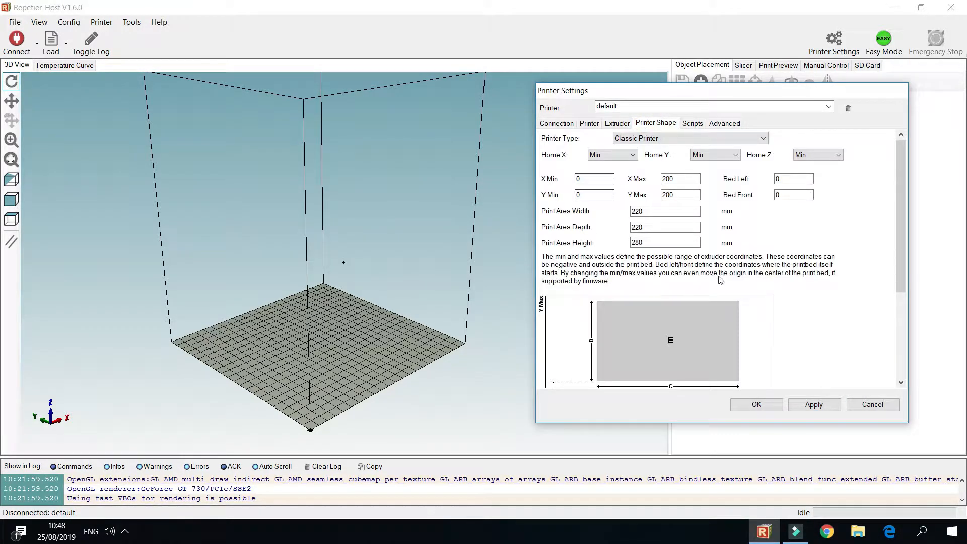
drag(899, 231, 896, 292)
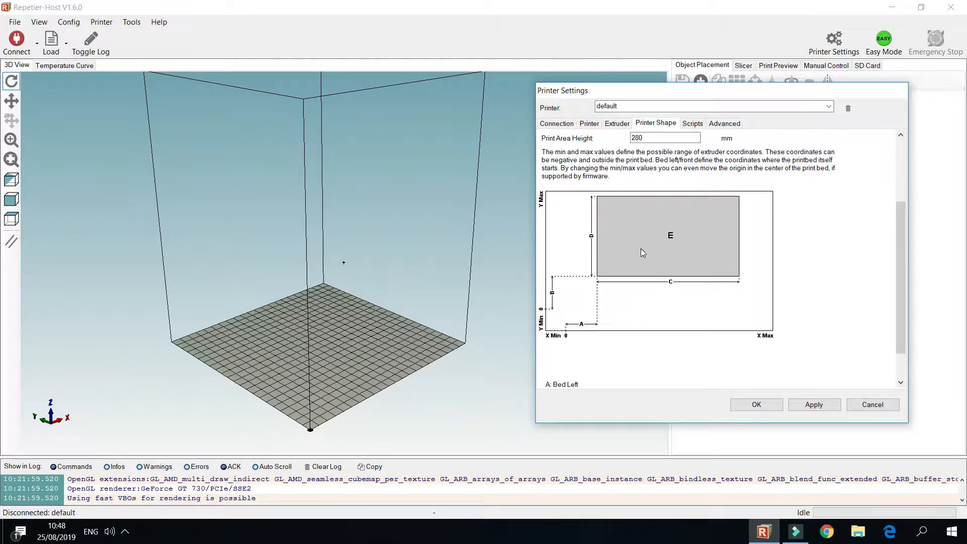
scroll(690, 288, up, 3)
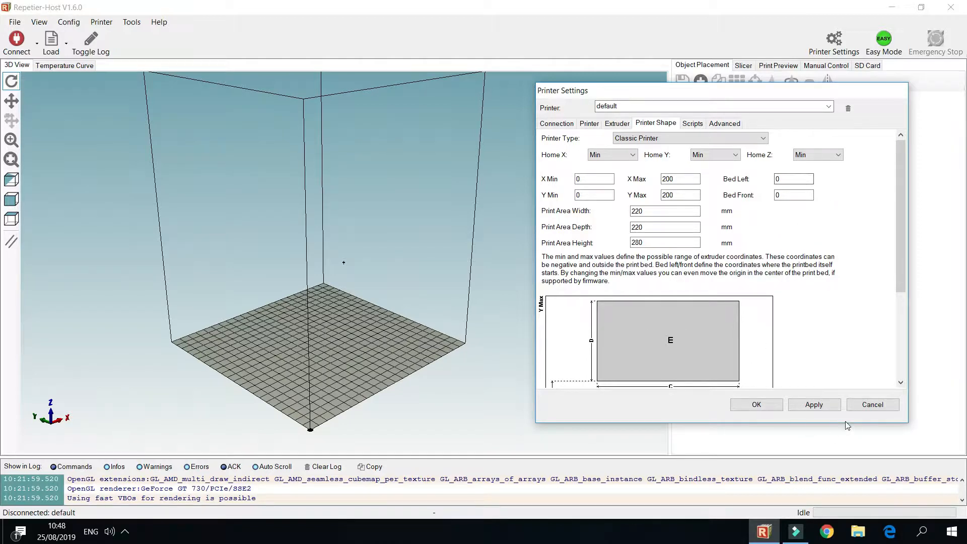
click(758, 407)
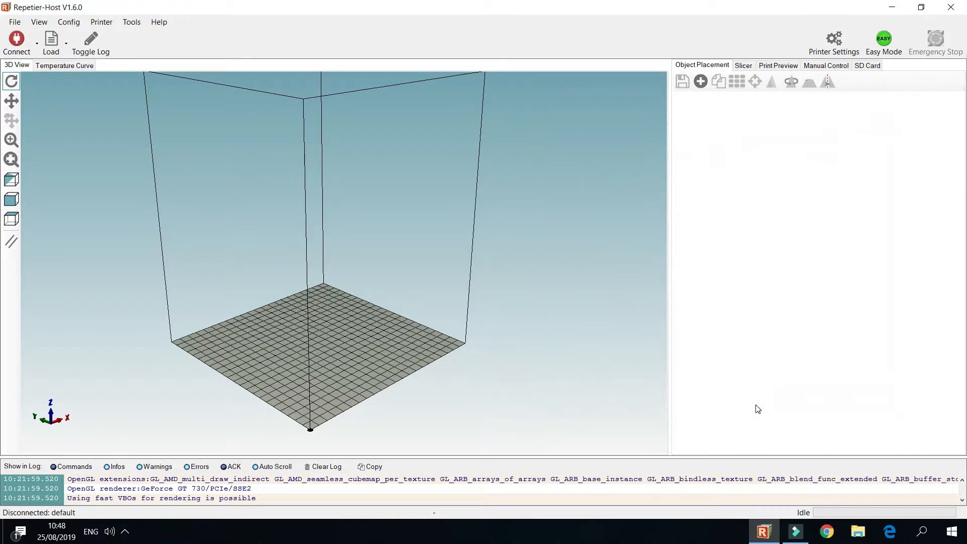
scroll(463, 352, down, 3)
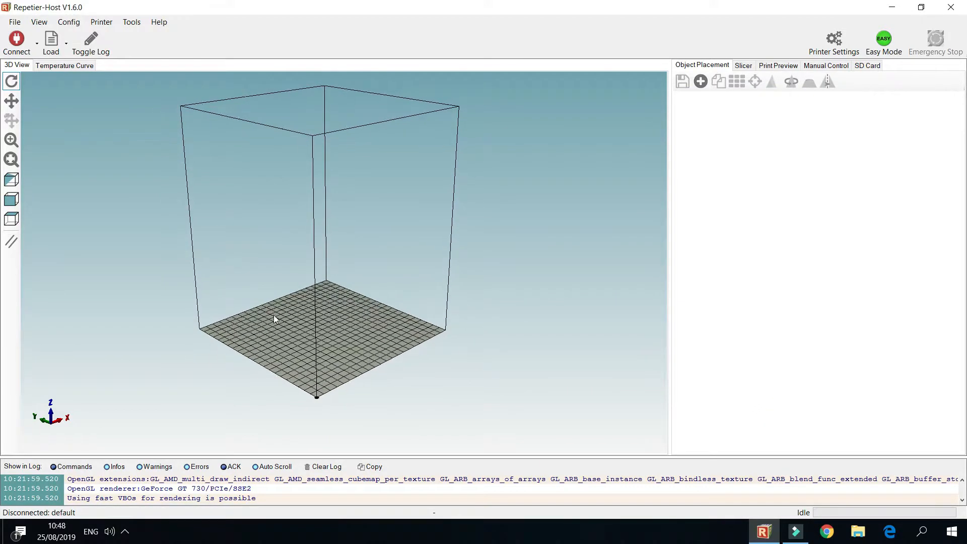
drag(404, 266, 350, 276)
mouse_move(338, 237)
mouse_down()
mouse_move(373, 283)
mouse_move(443, 273)
mouse_move(423, 231)
mouse_move(438, 242)
mouse_up()
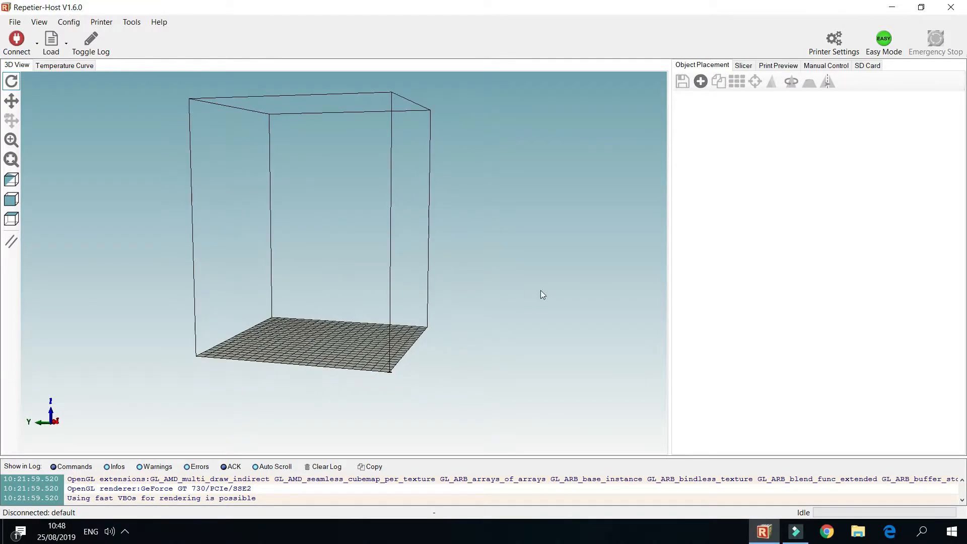
mouse_move(376, 274)
mouse_down()
mouse_move(529, 338)
mouse_move(457, 384)
mouse_move(265, 339)
mouse_move(263, 255)
mouse_move(317, 252)
mouse_move(328, 311)
mouse_up()
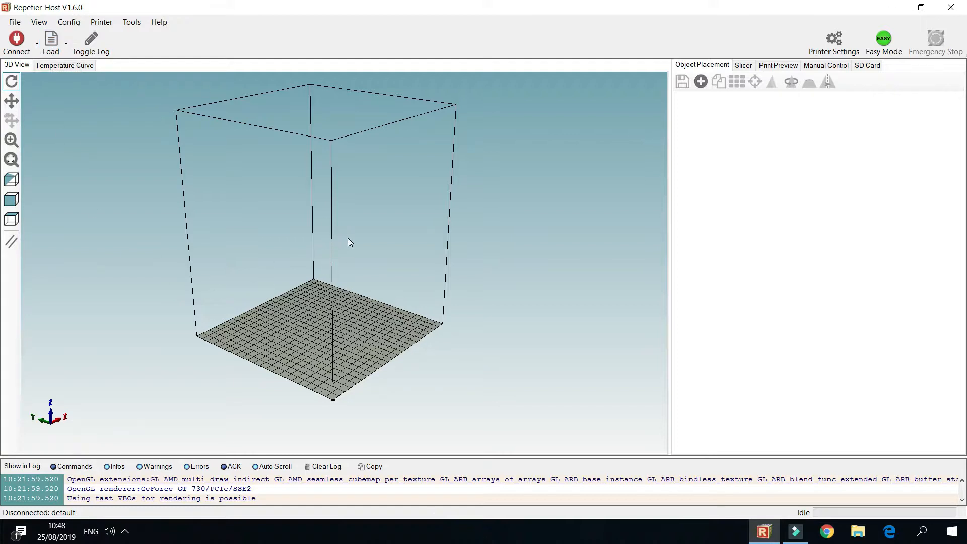
drag(342, 355, 285, 347)
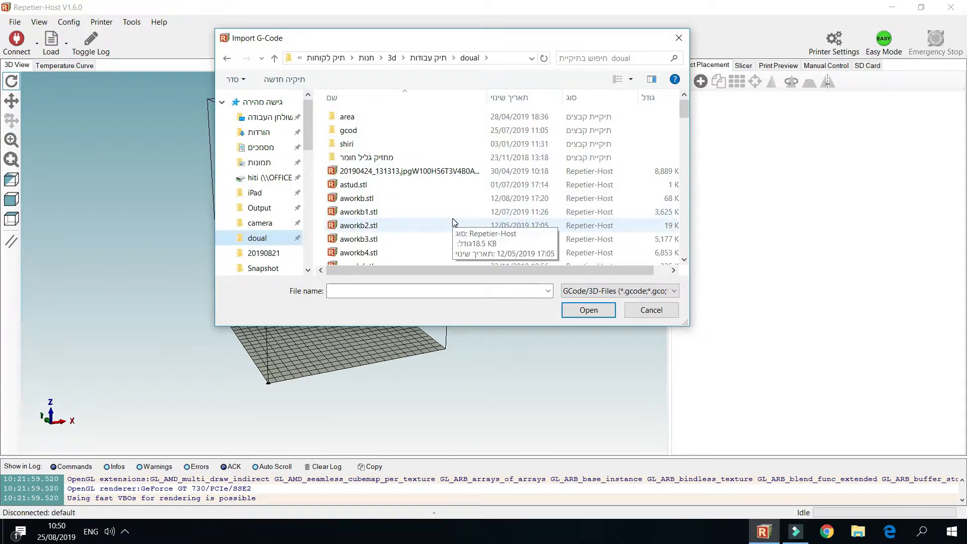
Load the model file test_for_youtube.stl from the doual folder onto the print bed.
scroll(455, 222, down, 10)
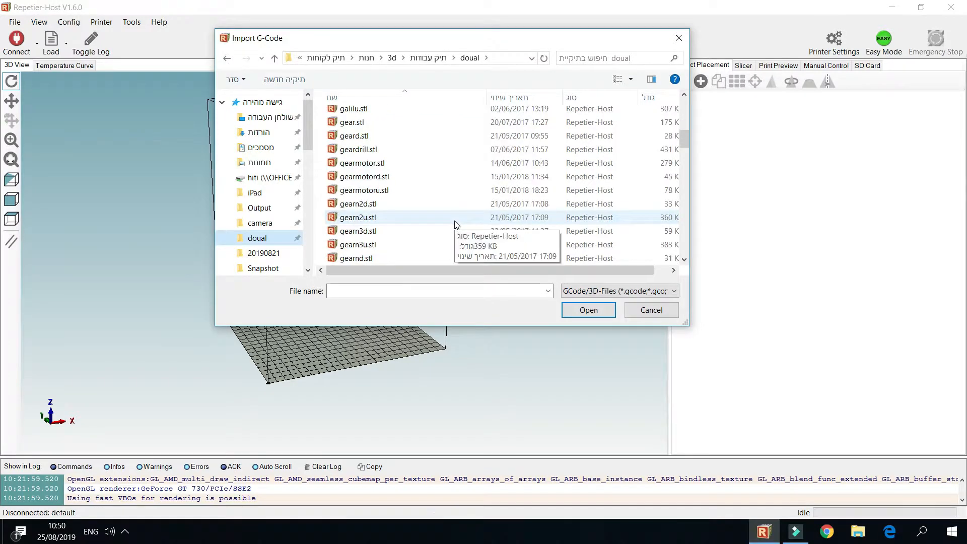
scroll(454, 225, down, 7)
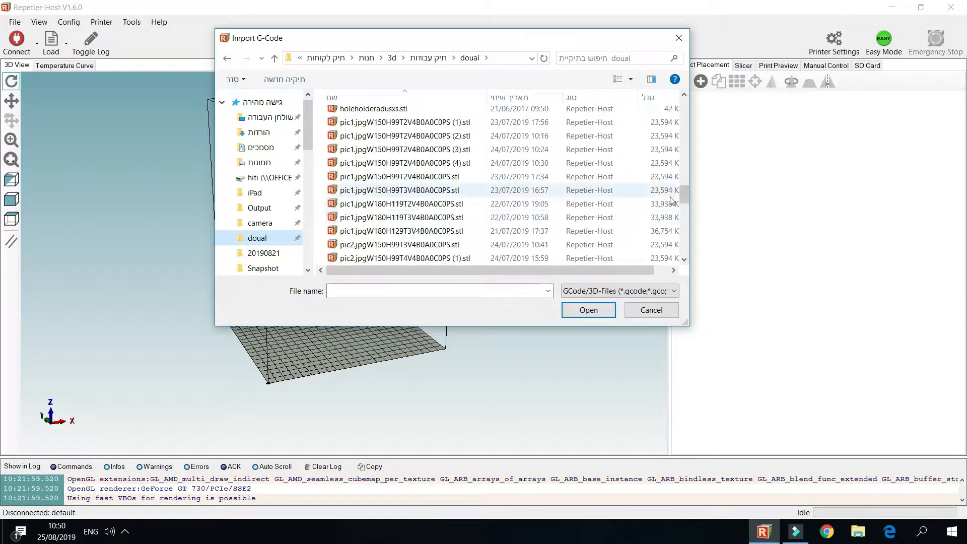
drag(684, 195, 699, 231)
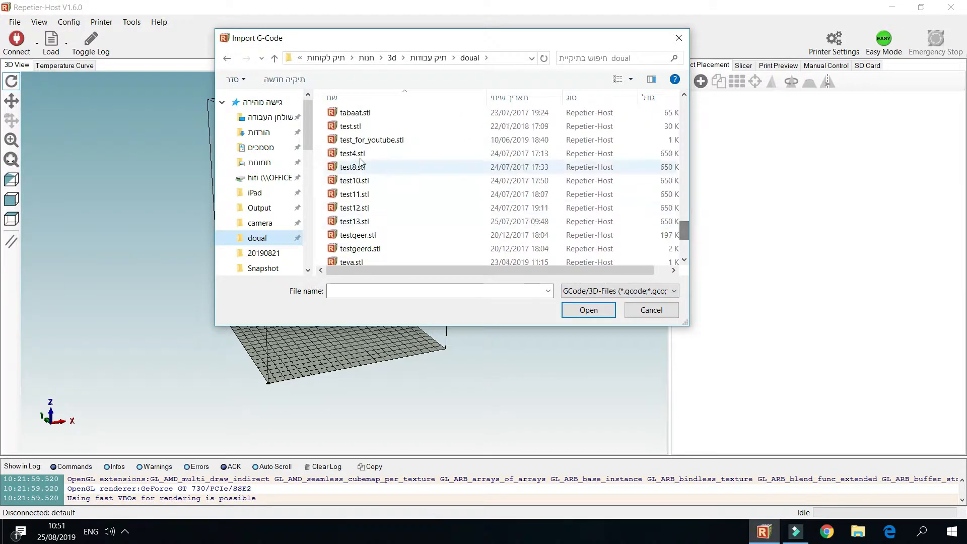
click(401, 139)
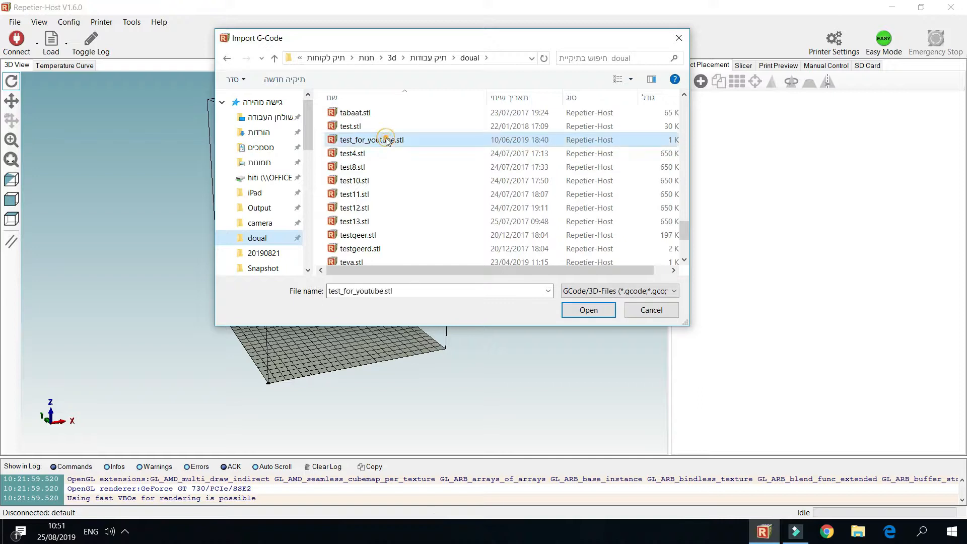
click(588, 309)
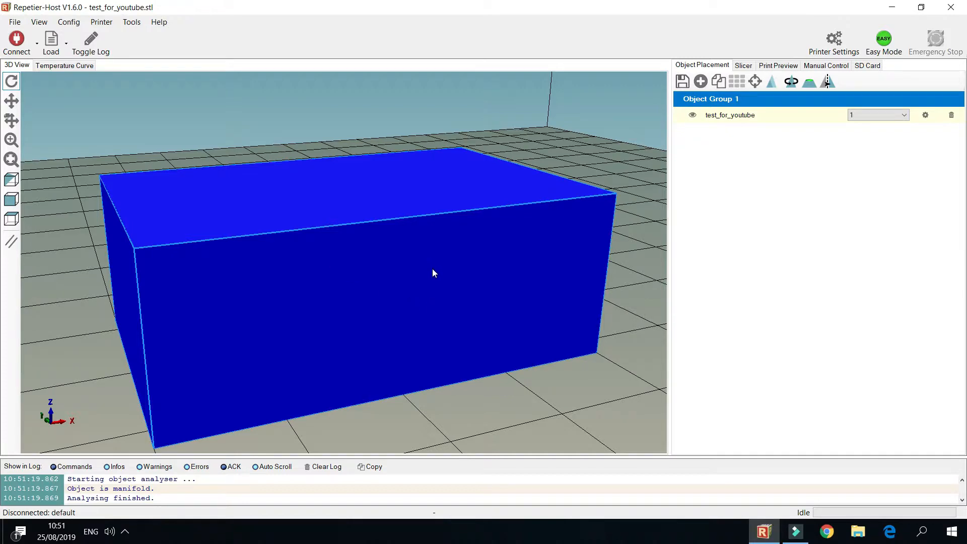
scroll(432, 268, down, 10)
drag(302, 328, 324, 328)
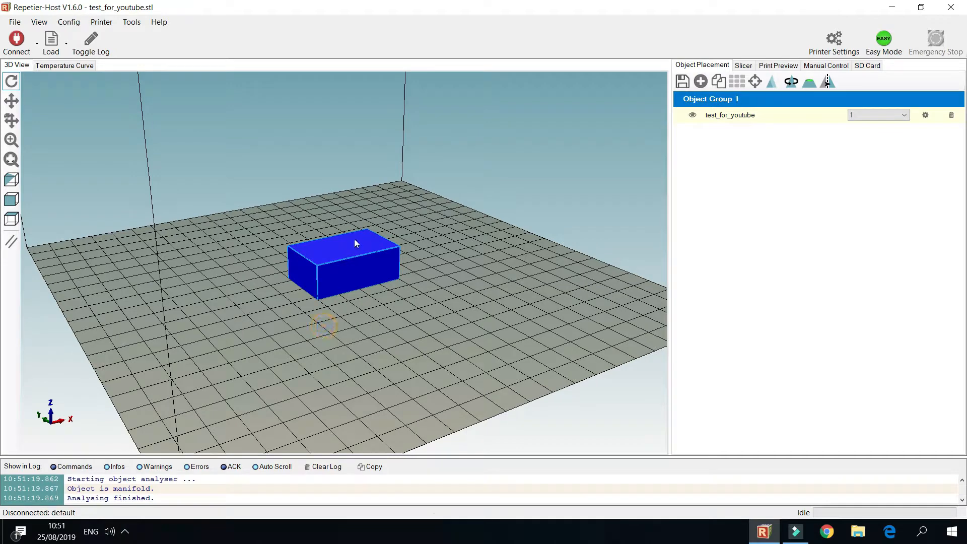
drag(336, 348, 346, 253)
scroll(346, 252, down, 5)
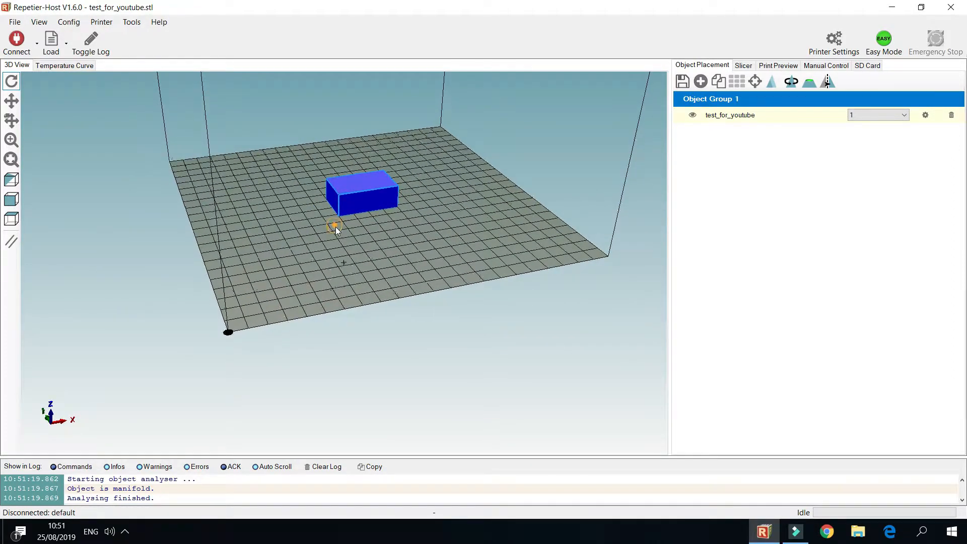
drag(335, 227, 337, 231)
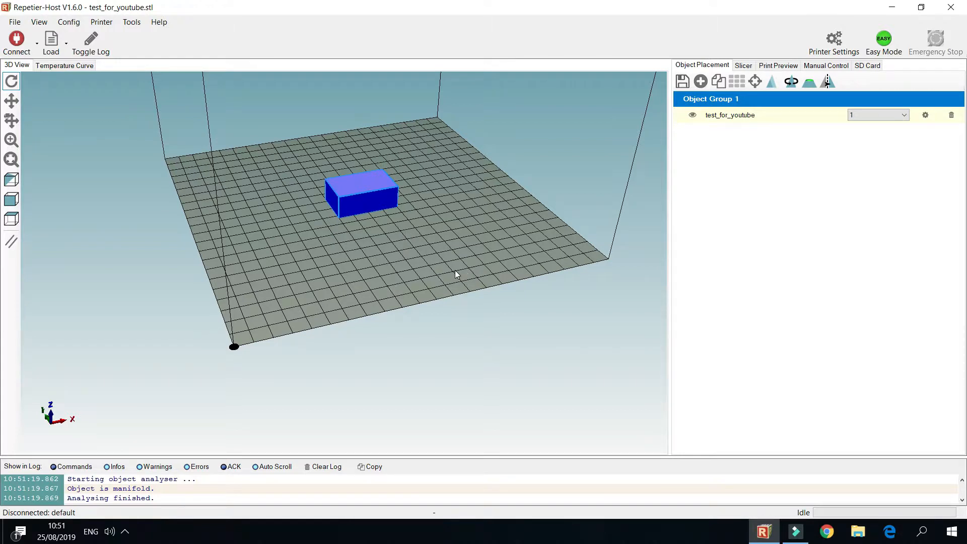
Move the test_for_youtube block from the middle of the print bed towards its front edge.
drag(373, 283, 385, 306)
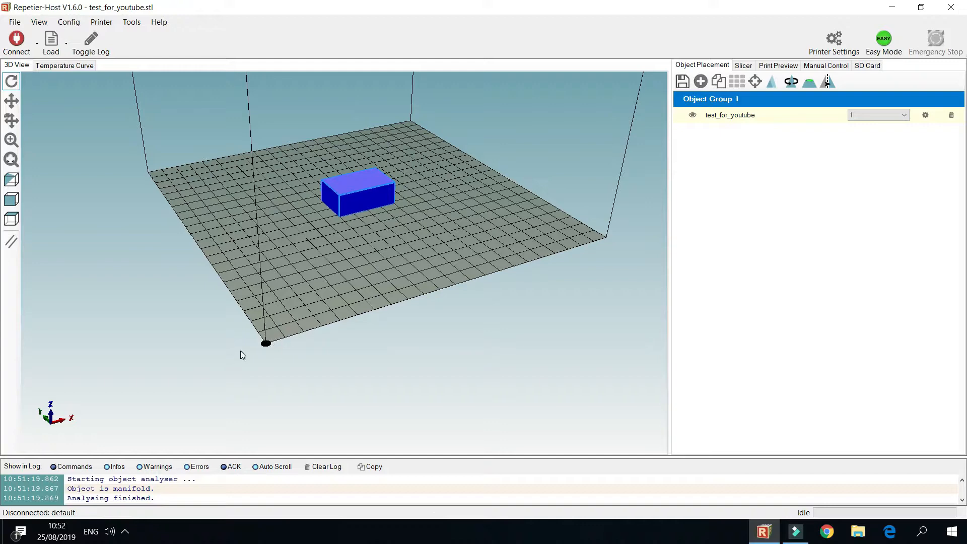
drag(396, 309, 346, 295)
drag(481, 248, 50, 323)
drag(317, 287, 431, 240)
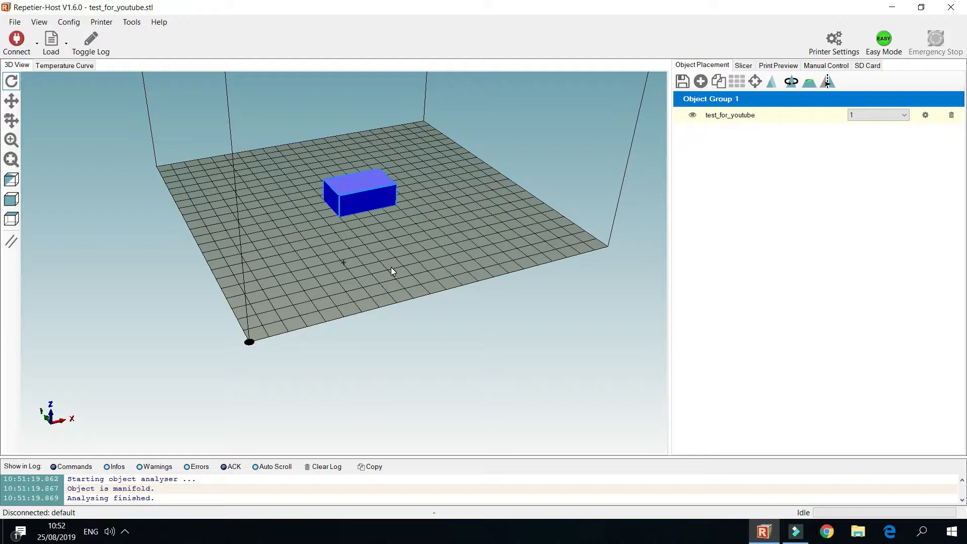
drag(385, 304, 399, 289)
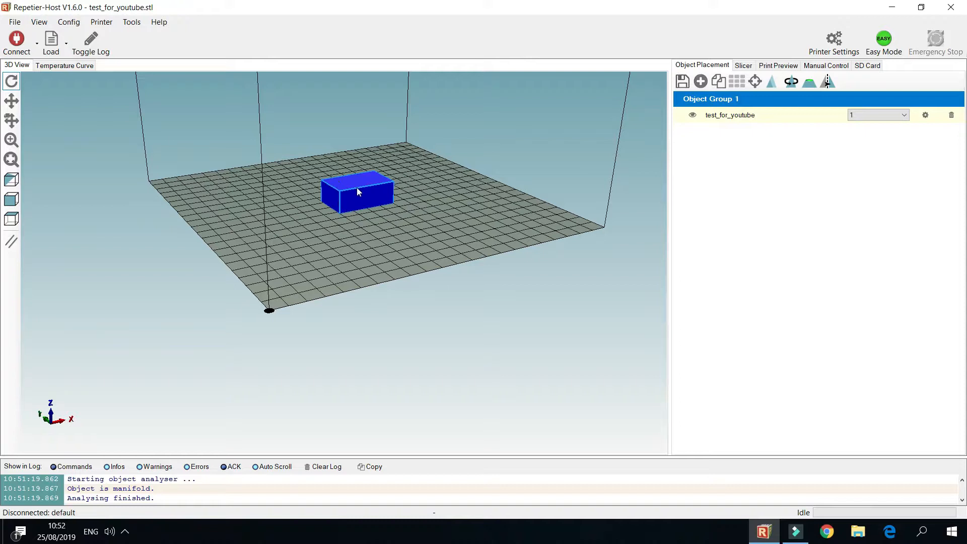
drag(348, 191, 418, 244)
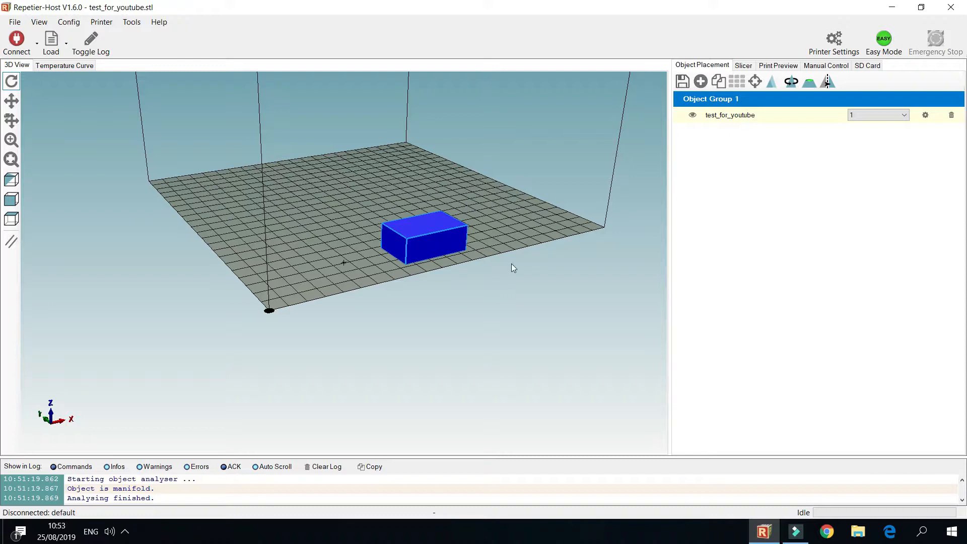
drag(434, 238, 399, 232)
right_drag(393, 248, 392, 246)
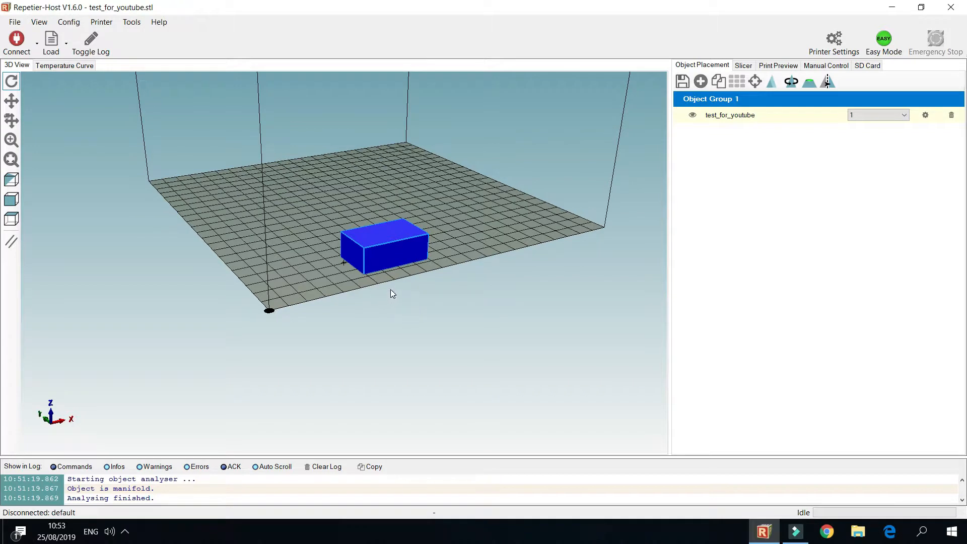
mouse_move(392, 289)
right_down()
mouse_move(397, 296)
mouse_move(394, 288)
right_up()
drag(368, 300, 397, 308)
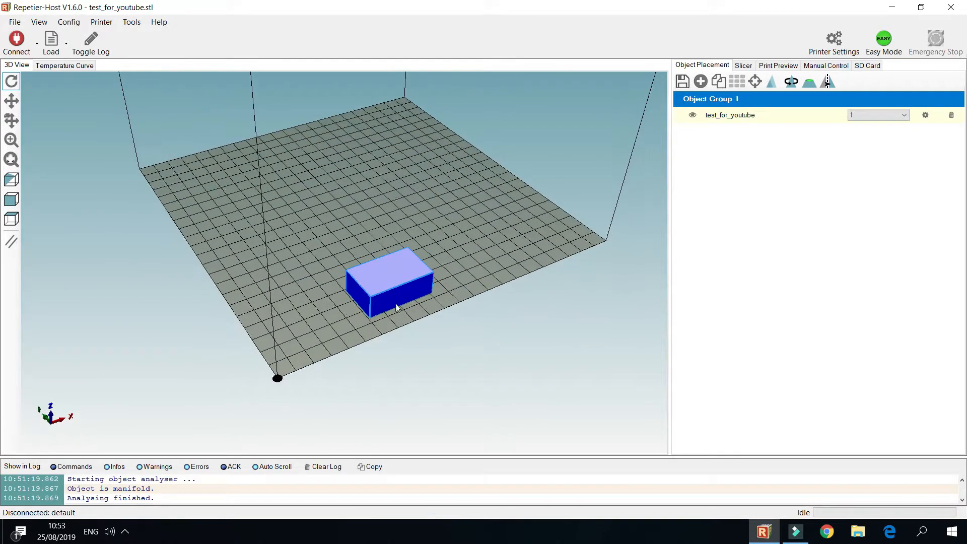
Open the Slic3r configuration for the current slicer profile.
click(743, 66)
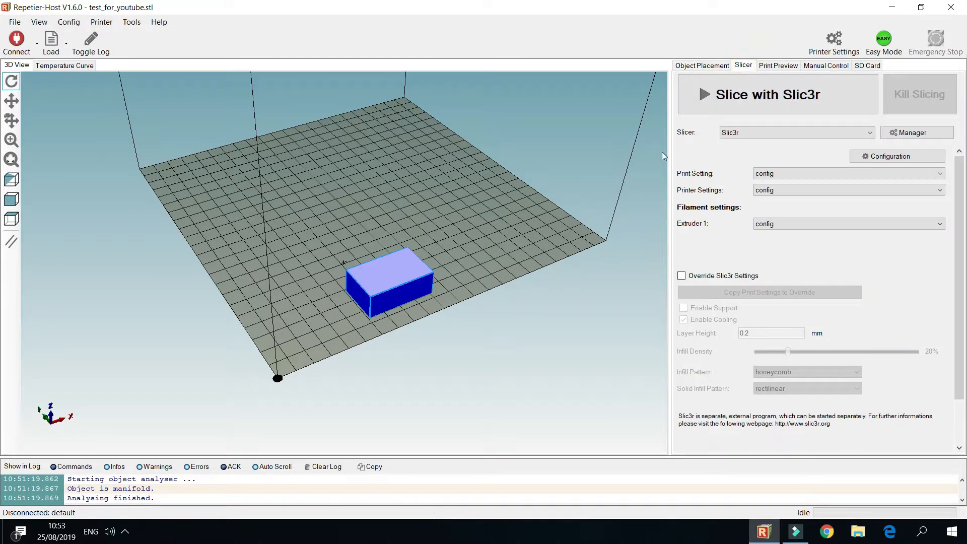
drag(534, 266, 531, 240)
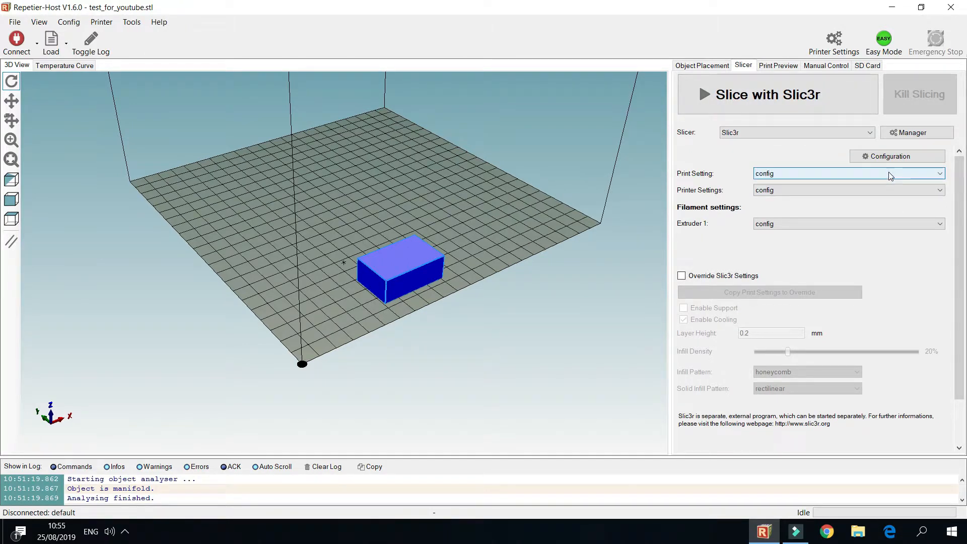
click(899, 158)
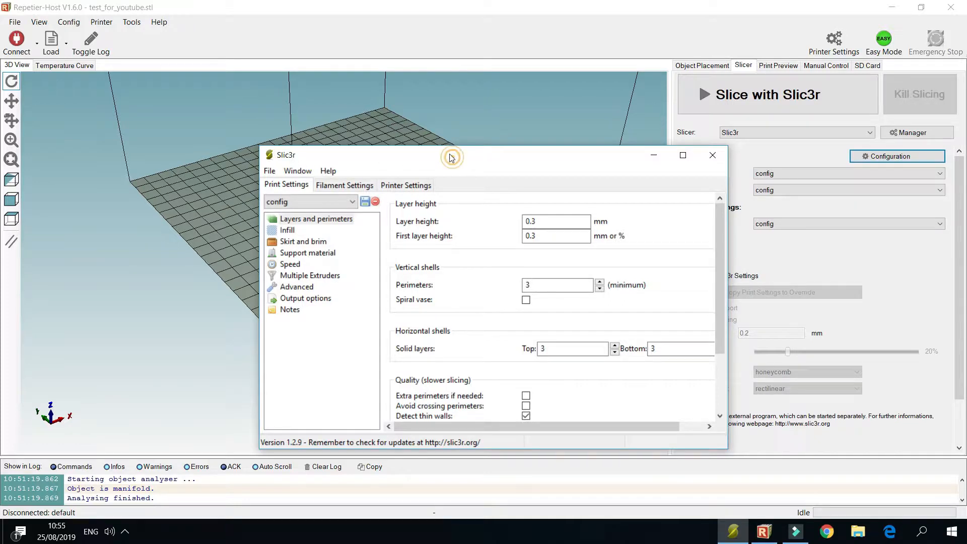
drag(453, 161, 417, 99)
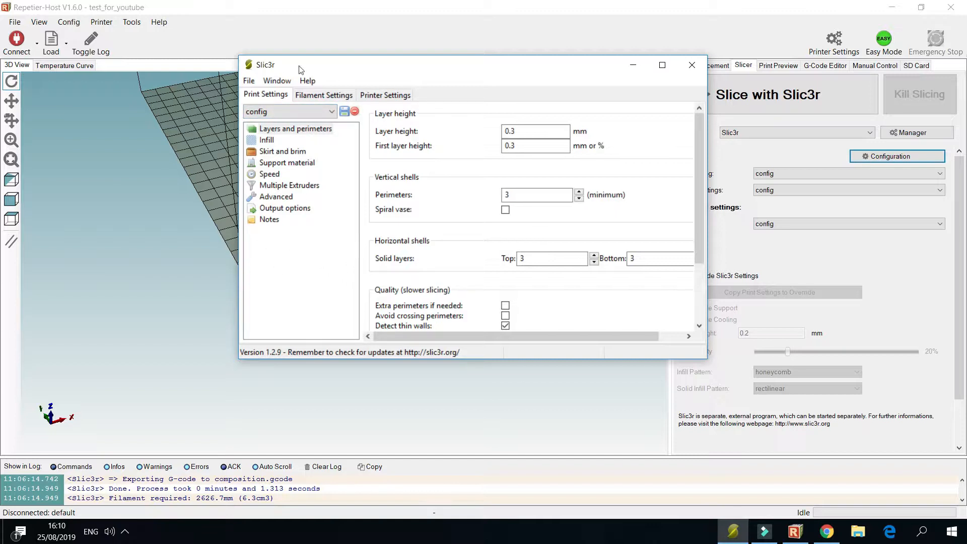
Review the print settings pages, from infill, skirt and brim, support material and speed to output options and notes.
click(267, 140)
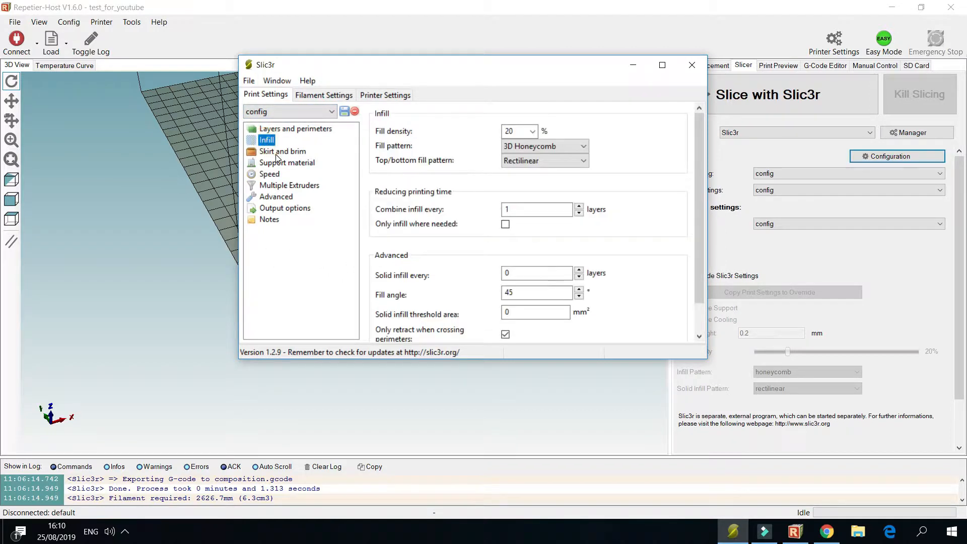
click(278, 152)
click(278, 163)
click(272, 175)
click(282, 185)
click(281, 197)
click(282, 208)
click(269, 220)
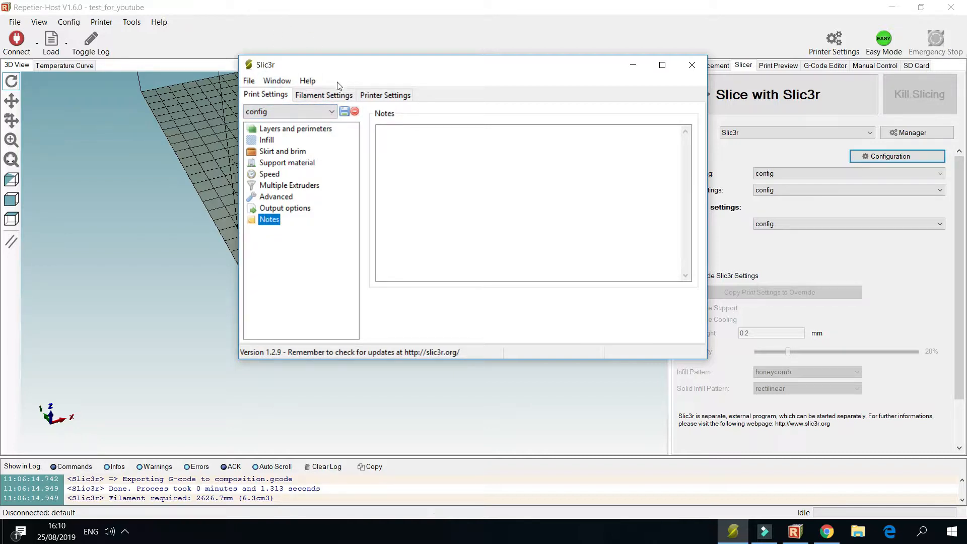
Review the filament settings and the printer's general and custom G-code settings, and close the Slic3r configuration.
click(318, 97)
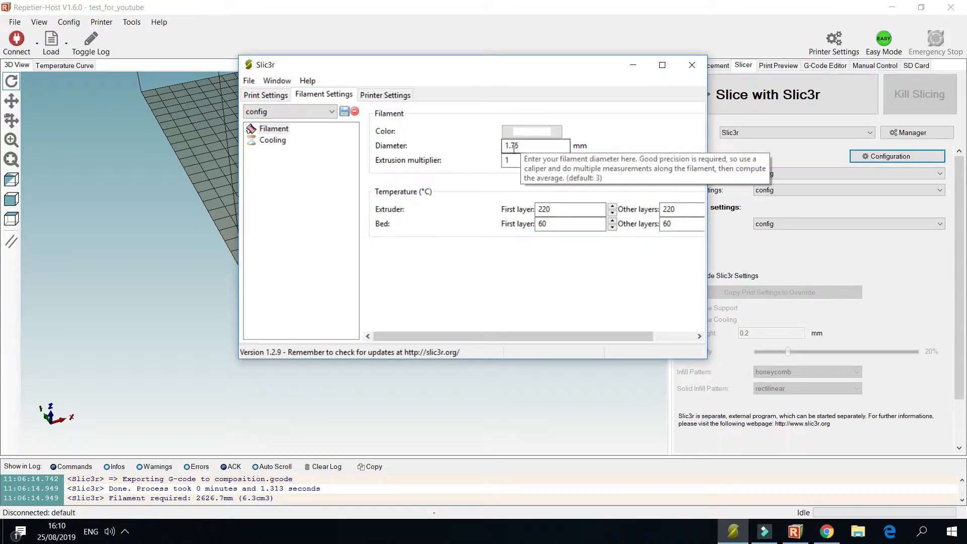
click(384, 96)
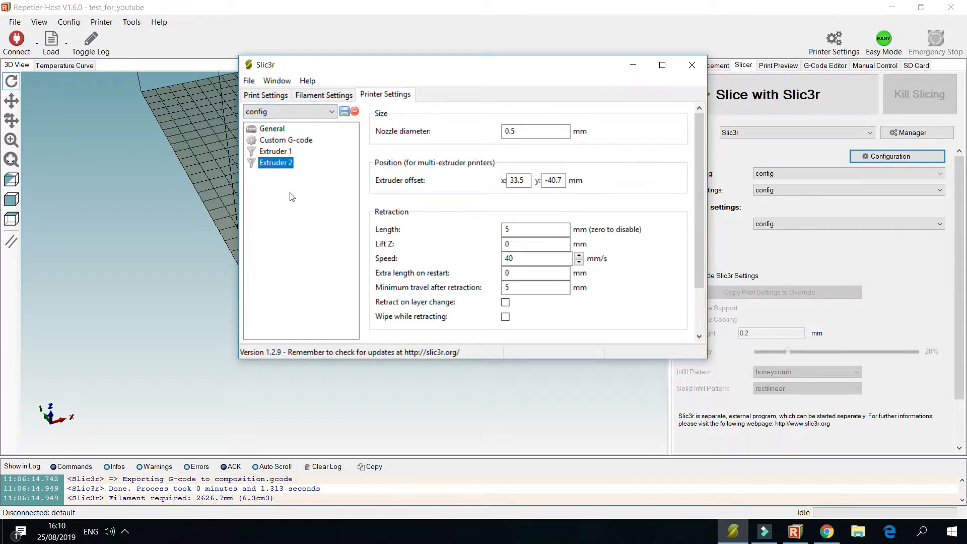
click(266, 130)
click(272, 140)
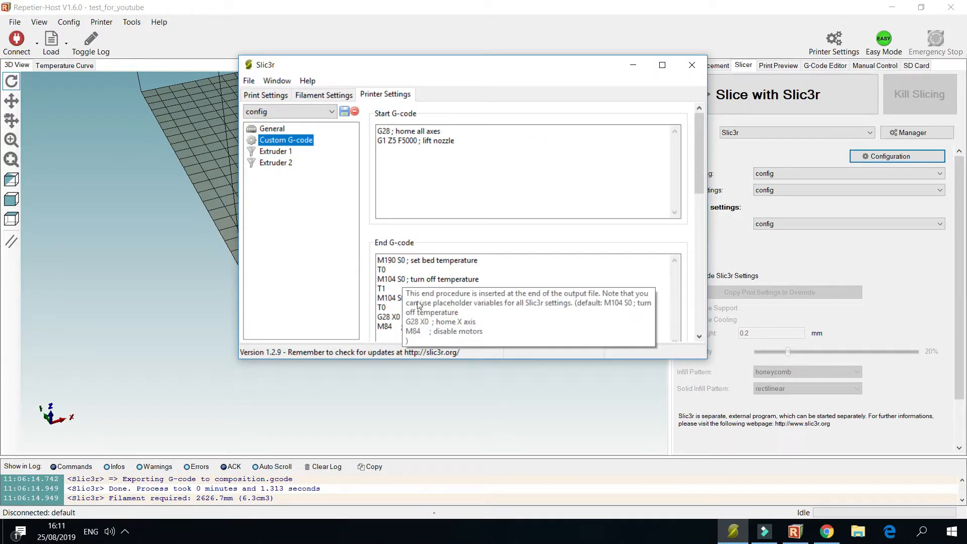
mouse_move(487, 150)
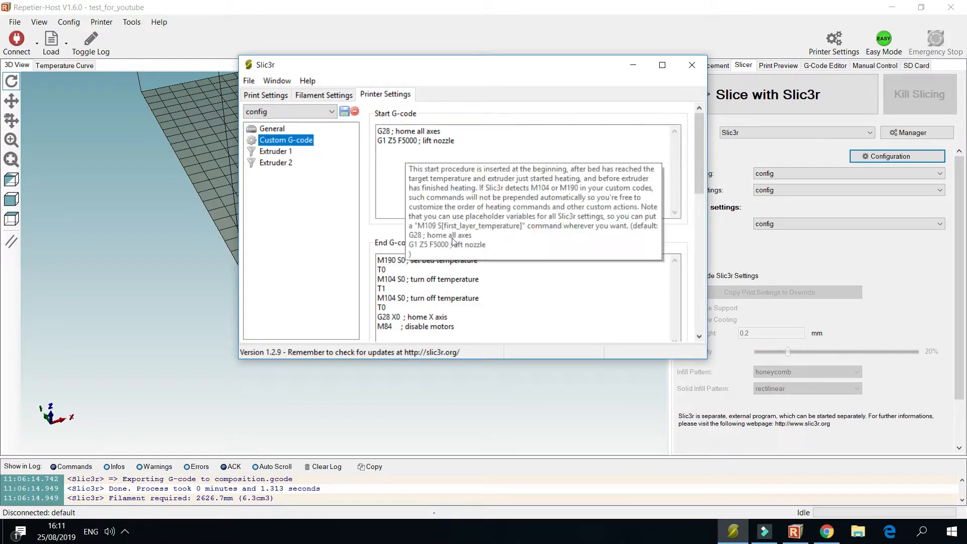
mouse_move(435, 297)
drag(698, 177, 720, 330)
drag(699, 292, 694, 319)
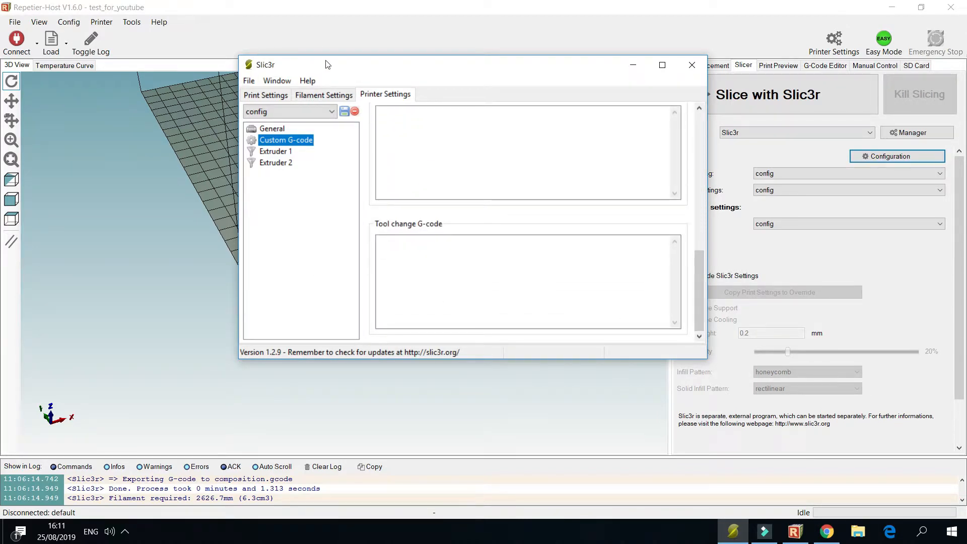
drag(426, 66, 451, 123)
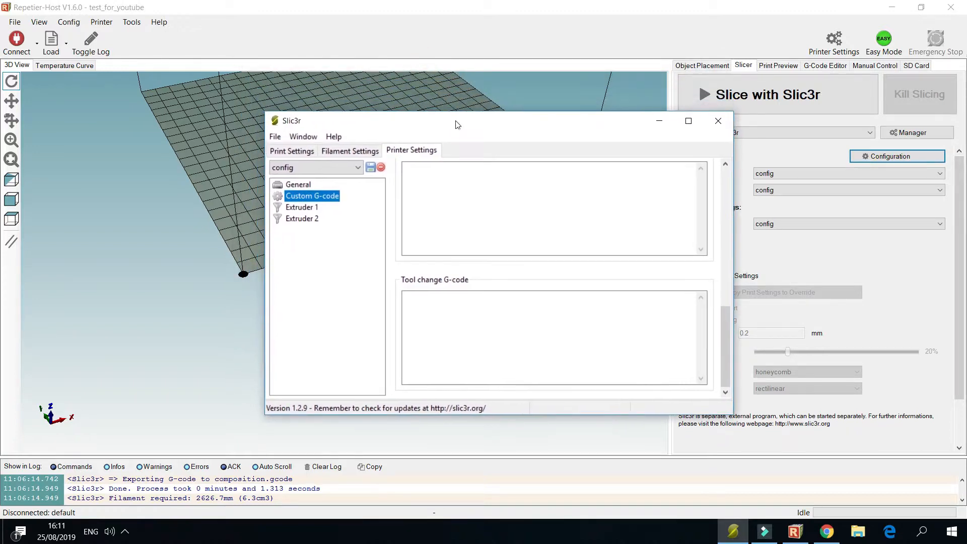
click(719, 121)
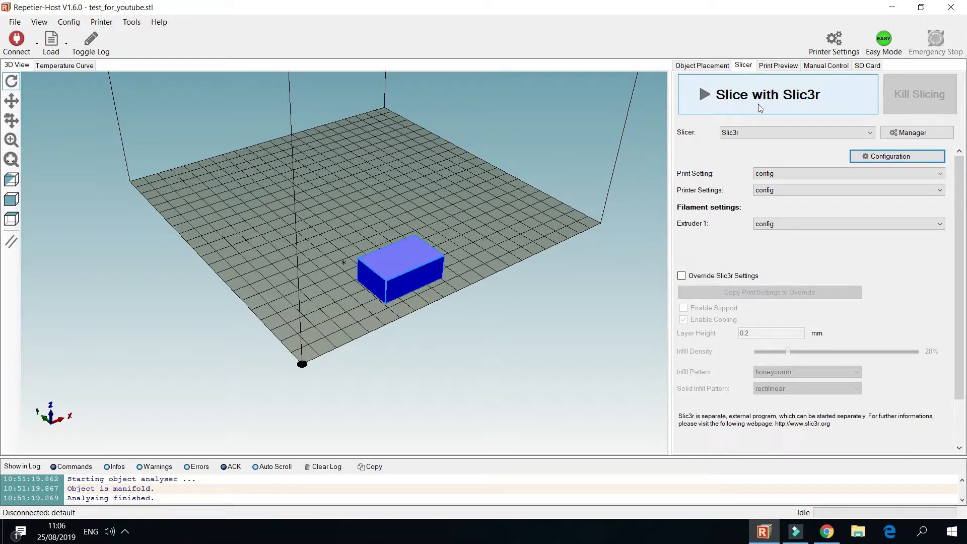
Slice the block with Slic3r and inspect the sliced result on the print bed.
click(788, 101)
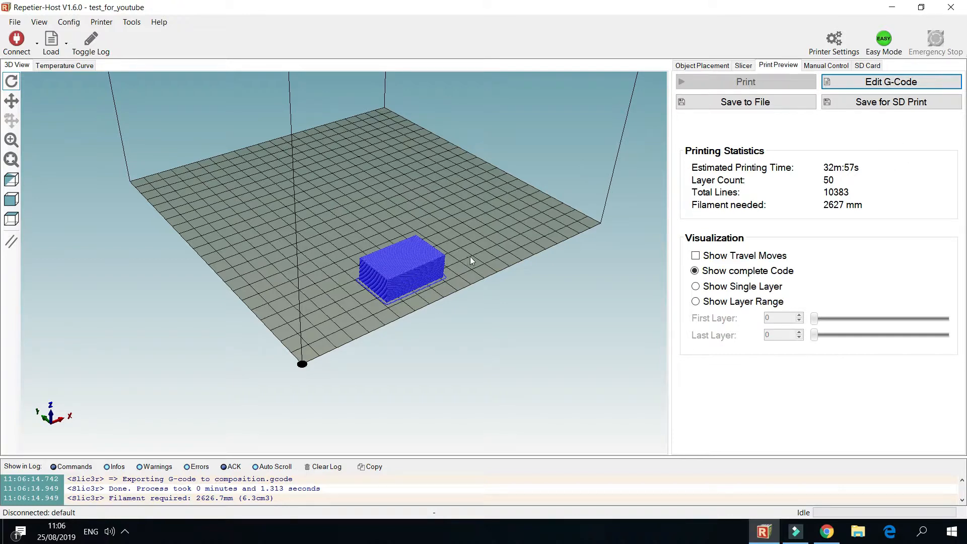
drag(476, 280, 535, 311)
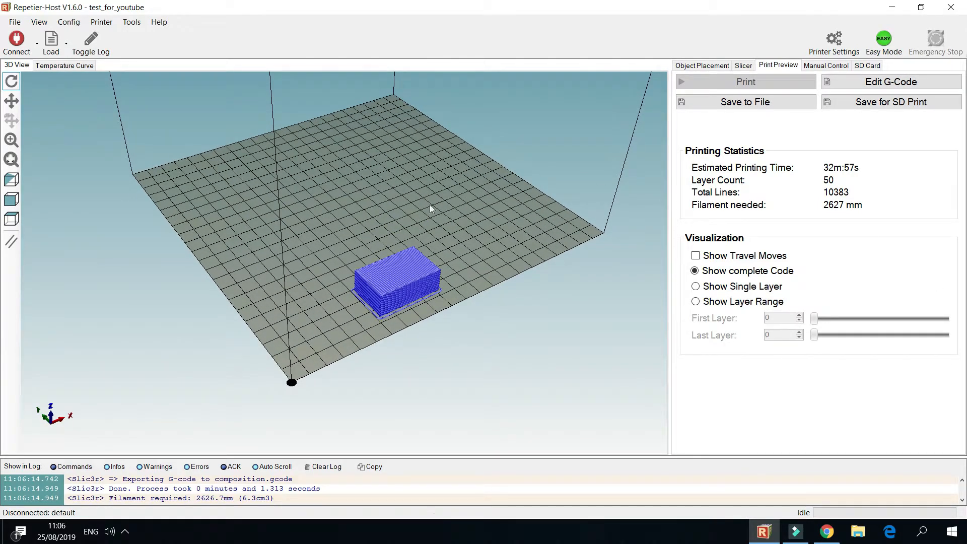
drag(500, 246, 797, 166)
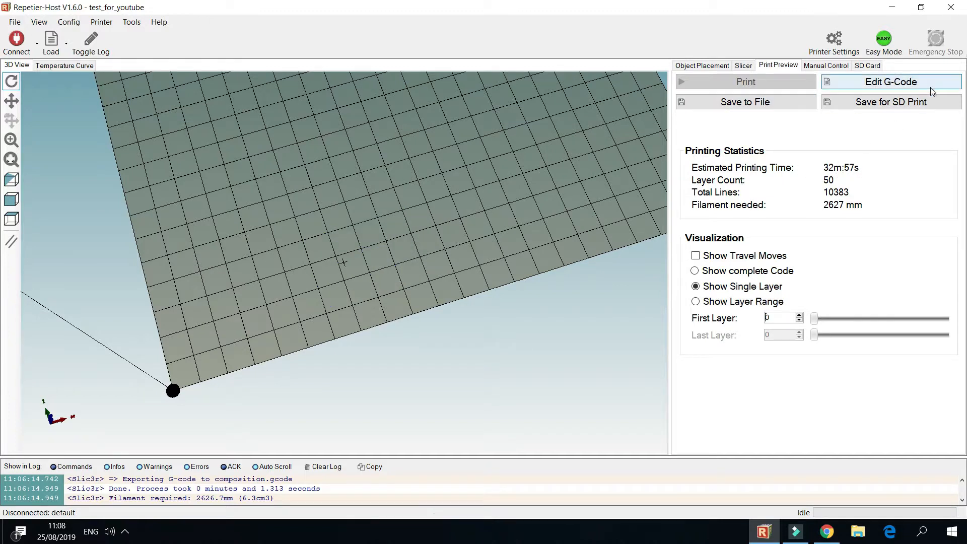
Edit the generated G-code, changing the set bed temperature command on line 10 to M140.
click(902, 86)
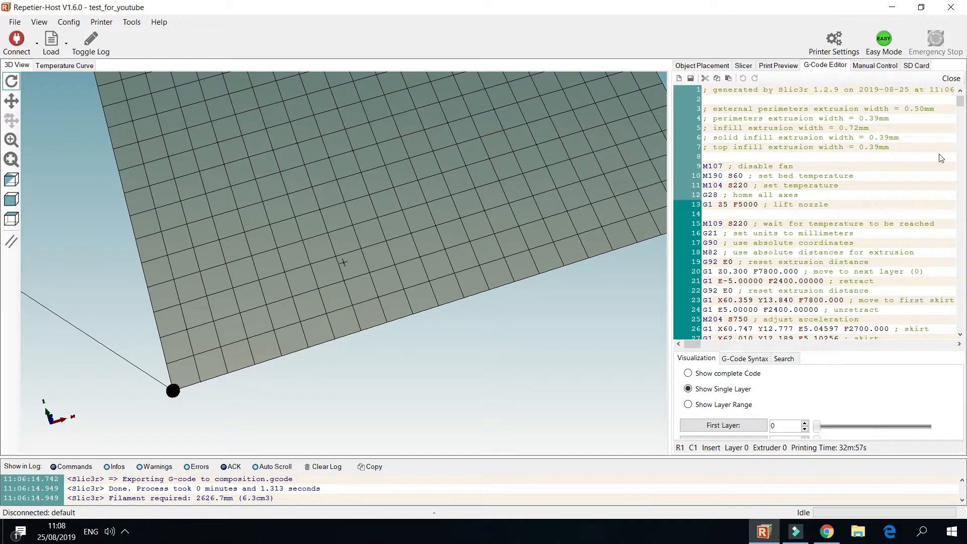
mouse_move(960, 99)
mouse_down()
mouse_move(966, 340)
mouse_move(964, 92)
mouse_up()
click(712, 177)
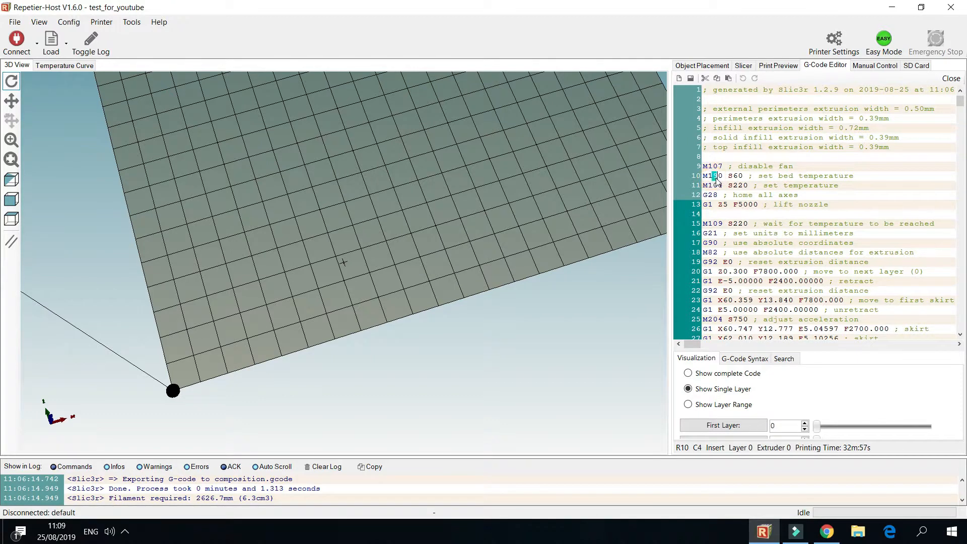
text(4)
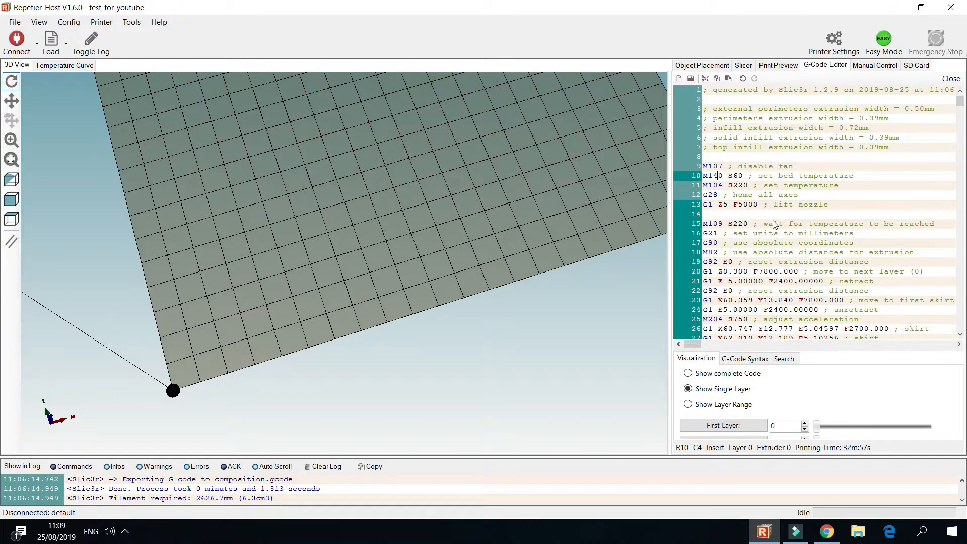
scroll(789, 253, down, 2)
scroll(789, 253, down, 4)
scroll(790, 252, up, 6)
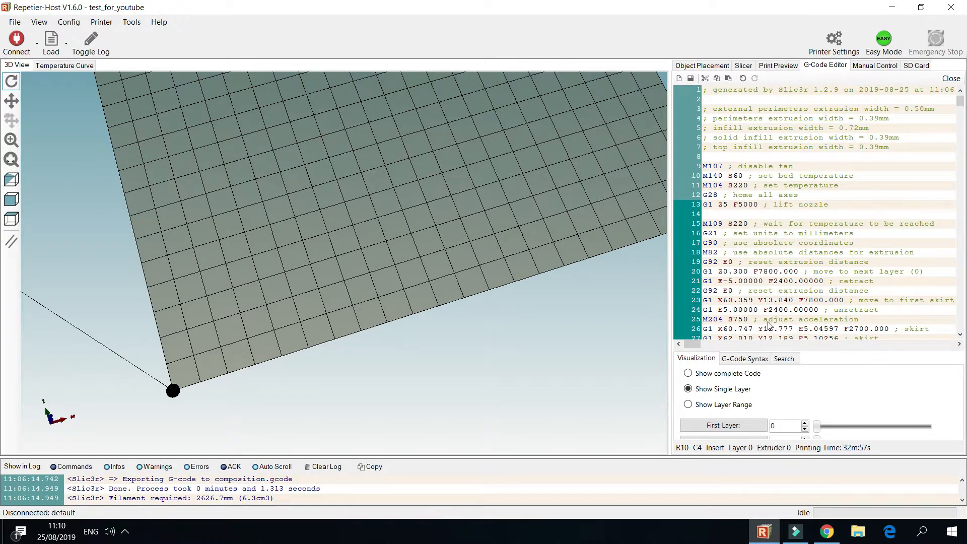
Save the edited G-code as test_for_youtube.gcode on the USB drive (F:).
click(690, 80)
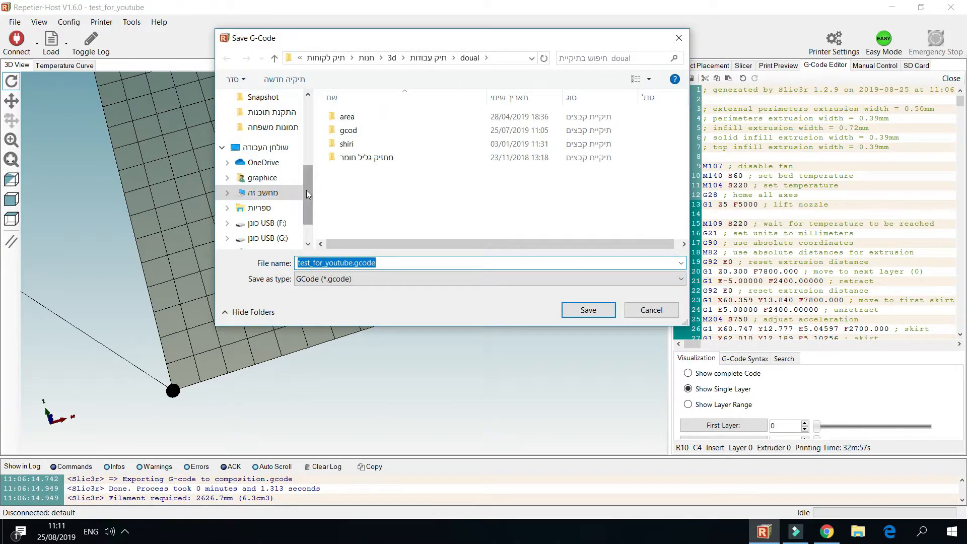
drag(306, 190, 309, 221)
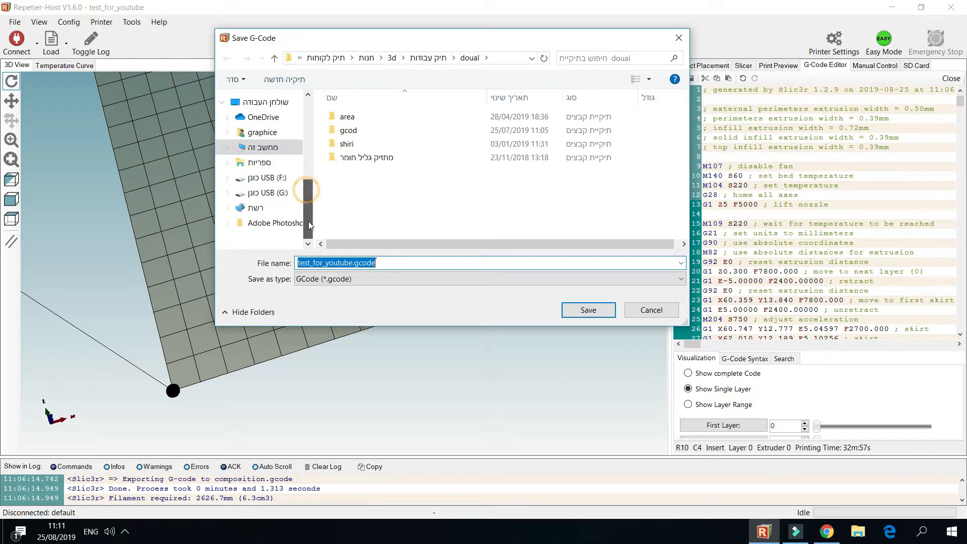
click(264, 179)
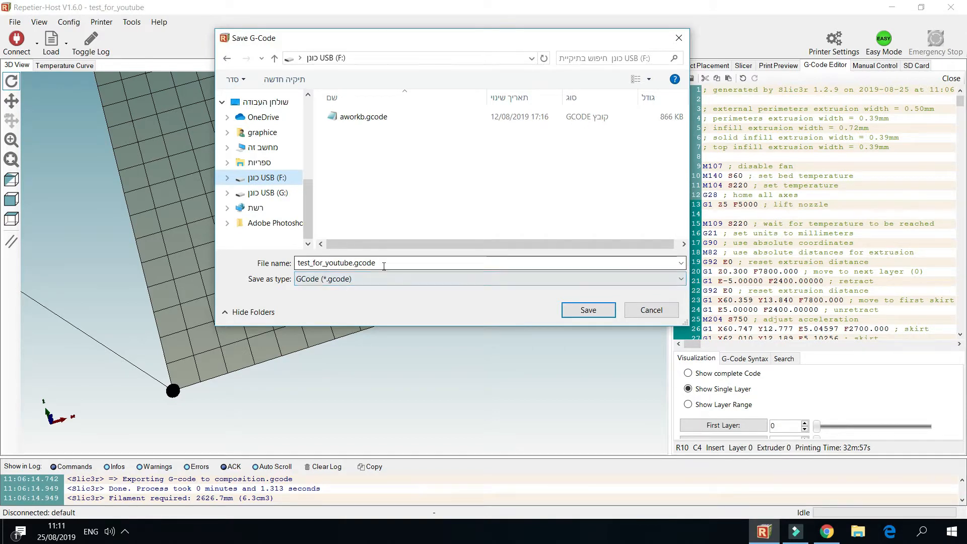
click(597, 311)
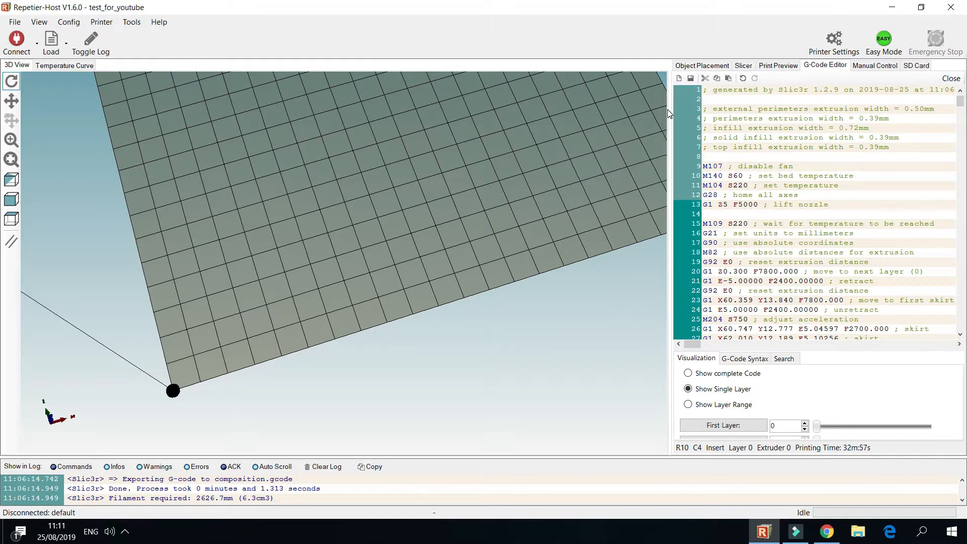
Show the complete code in the print preview and inspect the sliced block.
drag(518, 312, 554, 297)
scroll(433, 210, down, 3)
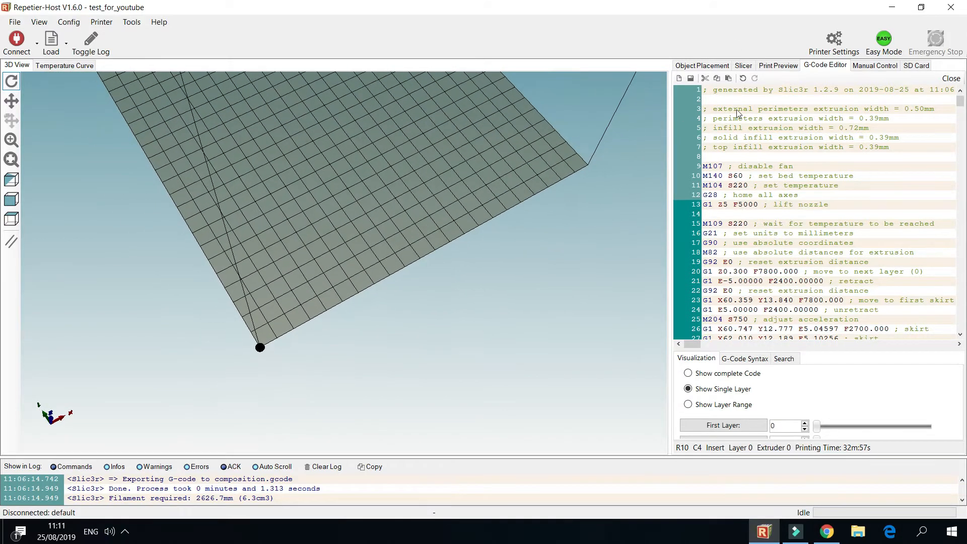
click(778, 66)
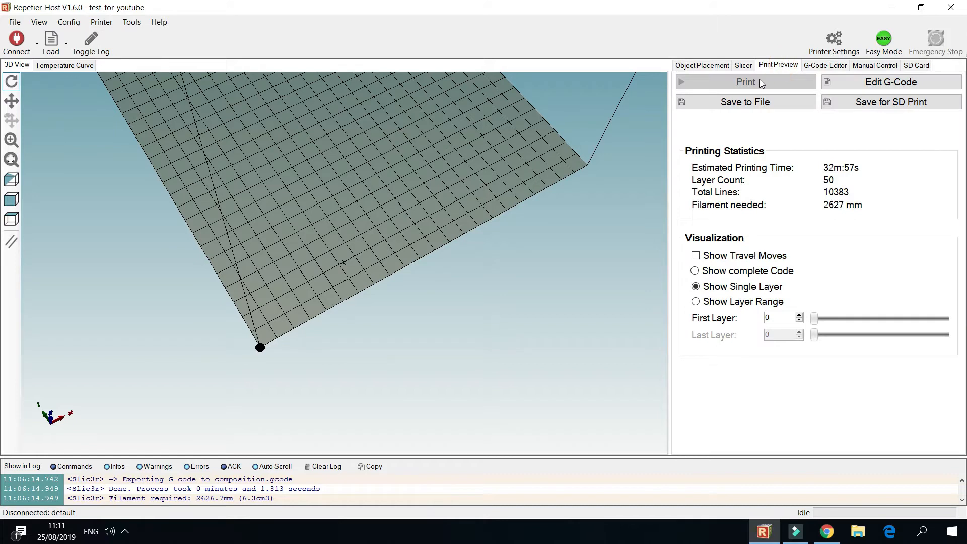
click(694, 271)
drag(331, 263, 396, 242)
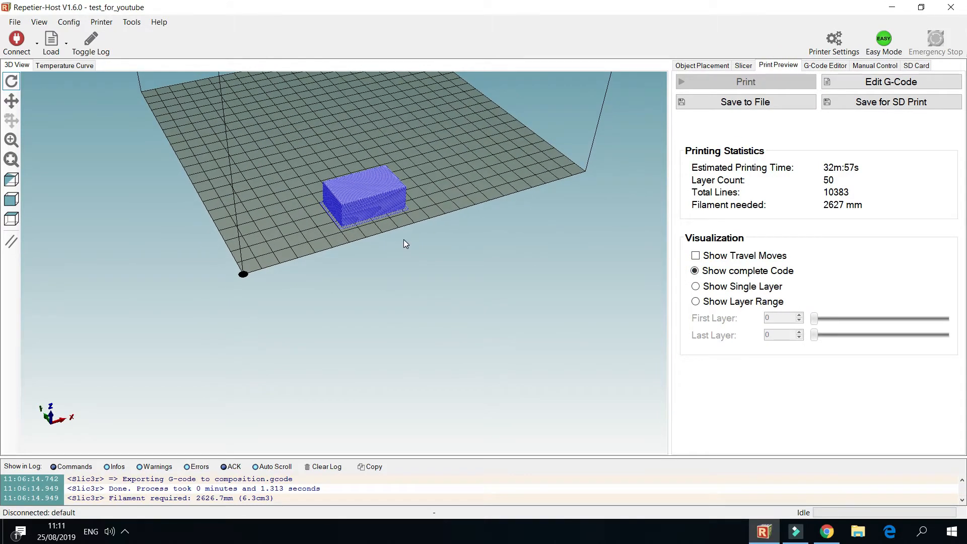